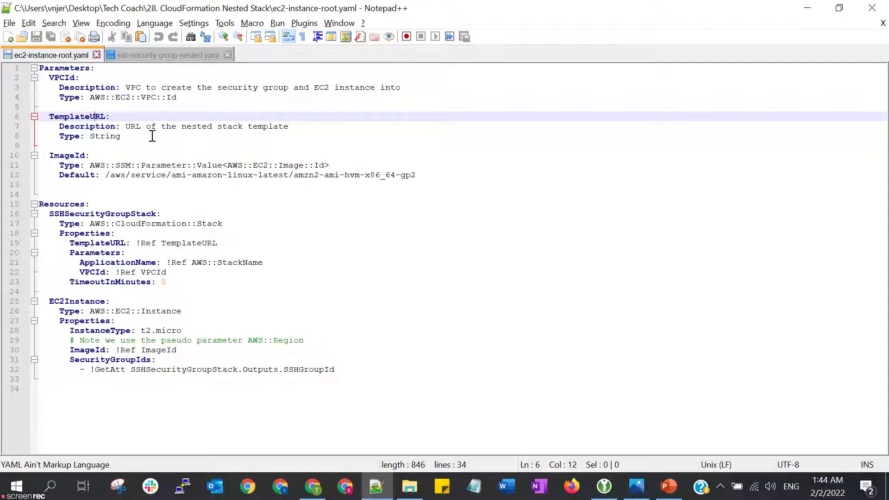
# - Examine the ImageId parameter and the SSHSecurityGroupStack resource with its AWS::CloudFormation::Stack type in ec2-instance-root.yaml
pyautogui.doubleClick(76, 155)
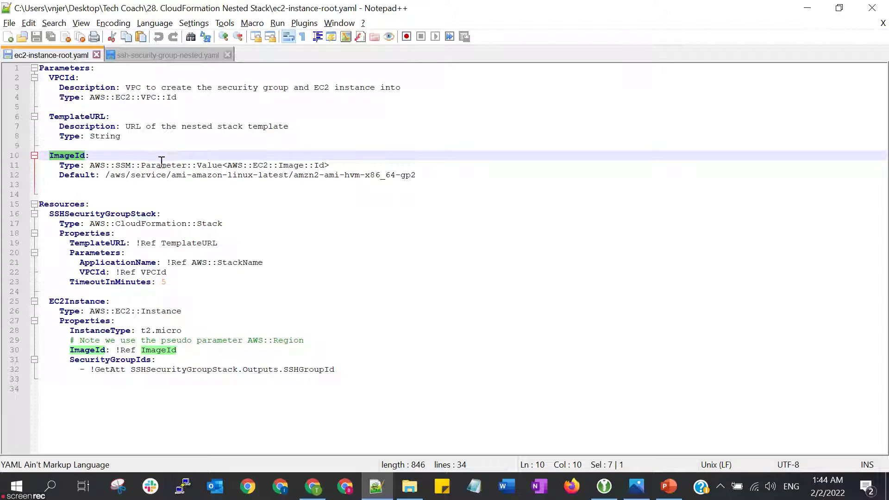
pyautogui.click(98, 203)
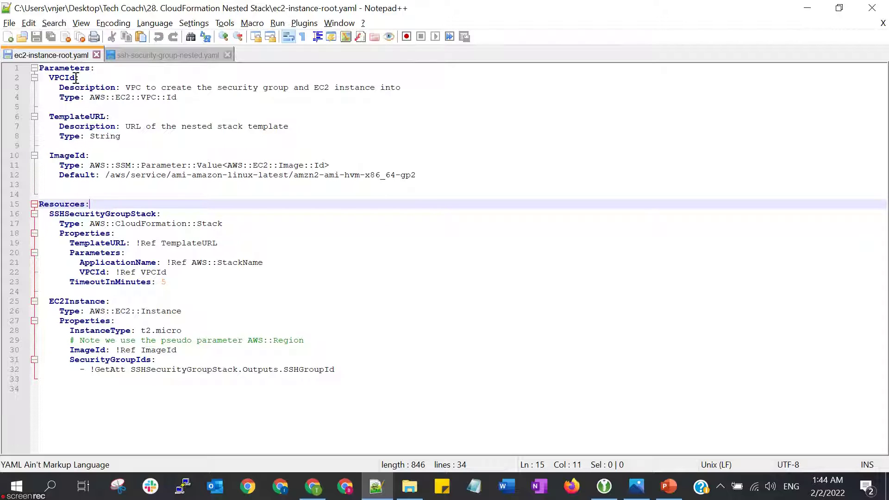
pyautogui.doubleClick(125, 214)
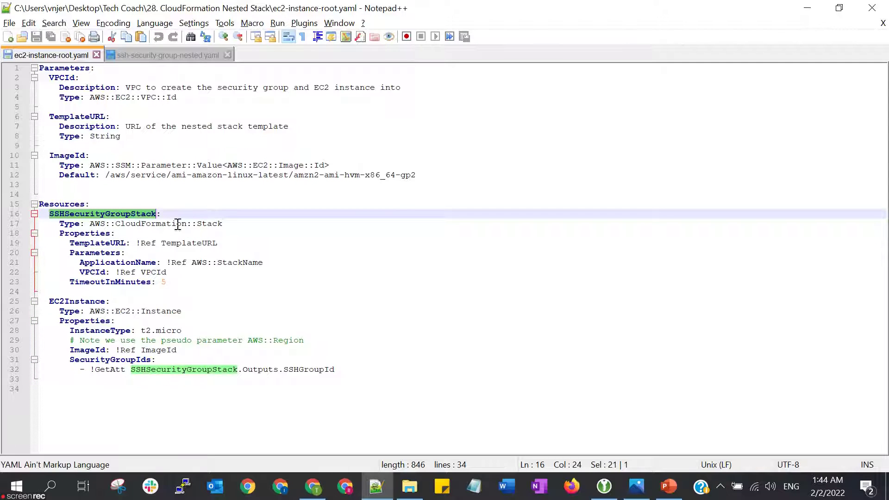
pyautogui.click(134, 207)
pyautogui.doubleClick(137, 215)
pyautogui.moveTo(229, 224); pyautogui.dragTo(90, 225)
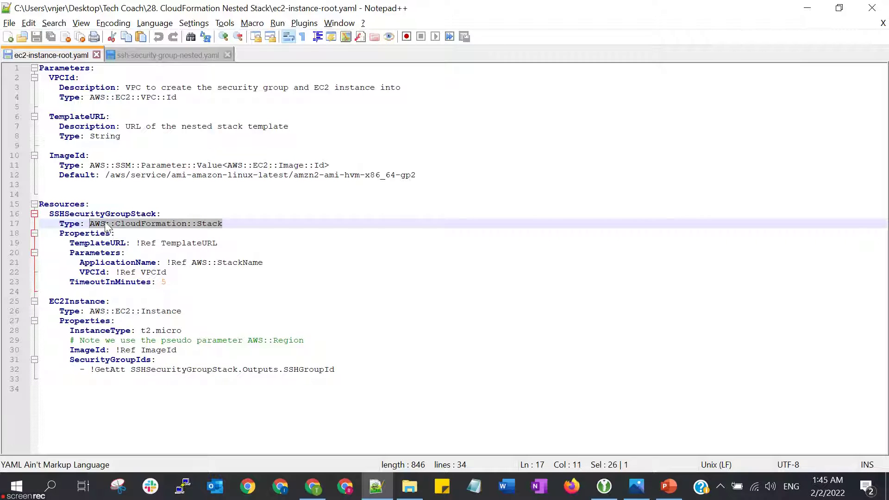
pyautogui.click(171, 224)
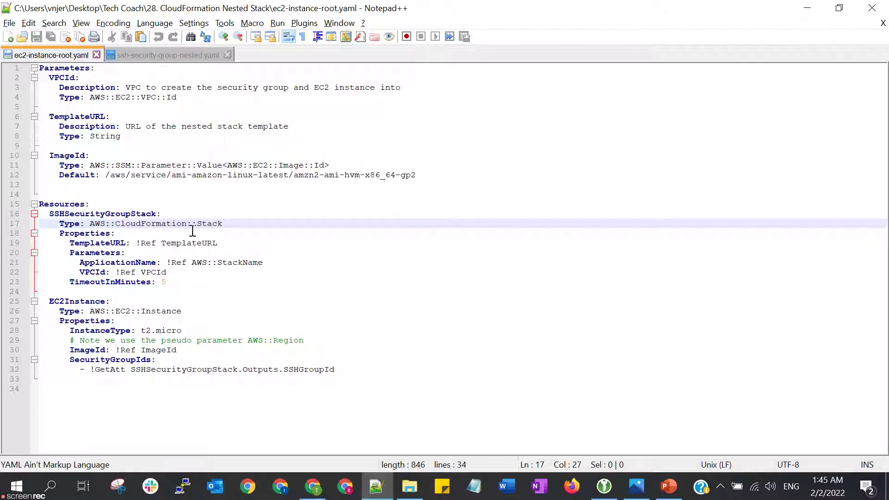
pyautogui.moveTo(166, 282); pyautogui.dragTo(37, 209)
pyautogui.click(185, 243)
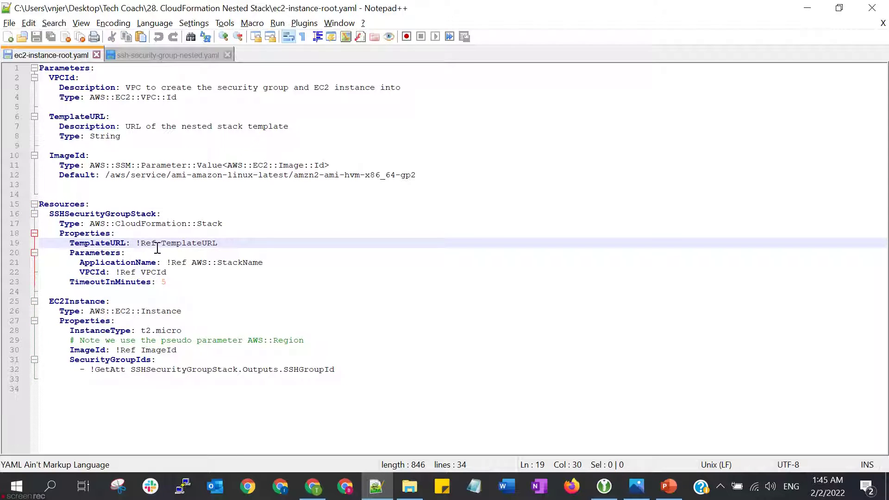
# - Examine the nested stack's TemplateURL, ApplicationName, VPCId and TimeoutInMinutes properties, tracing the references back to the root template's parameters
pyautogui.doubleClick(96, 243)
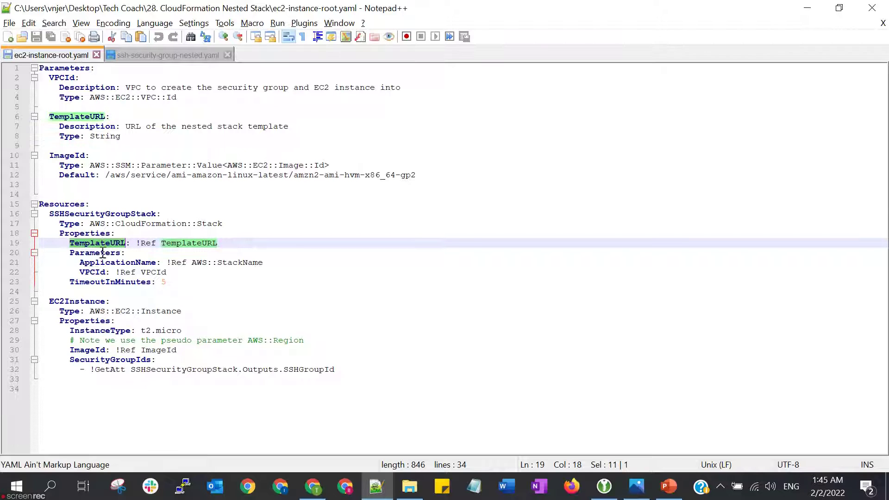
pyautogui.click(193, 244)
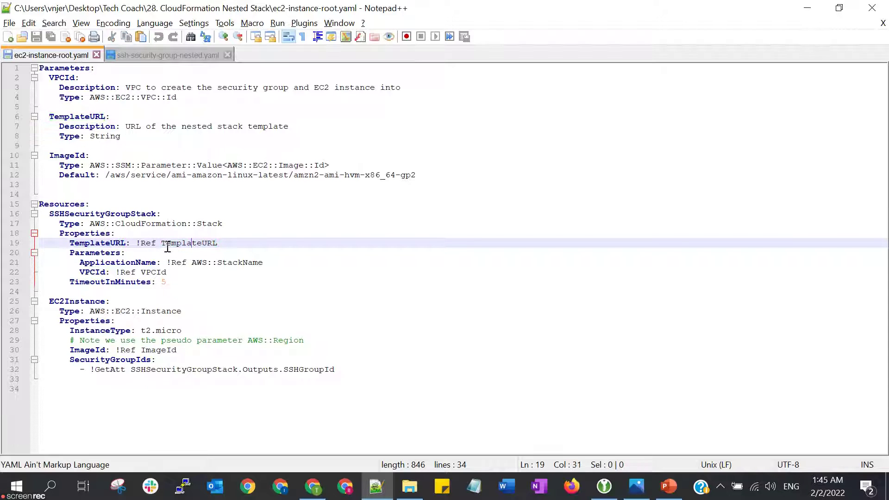
pyautogui.doubleClick(193, 245)
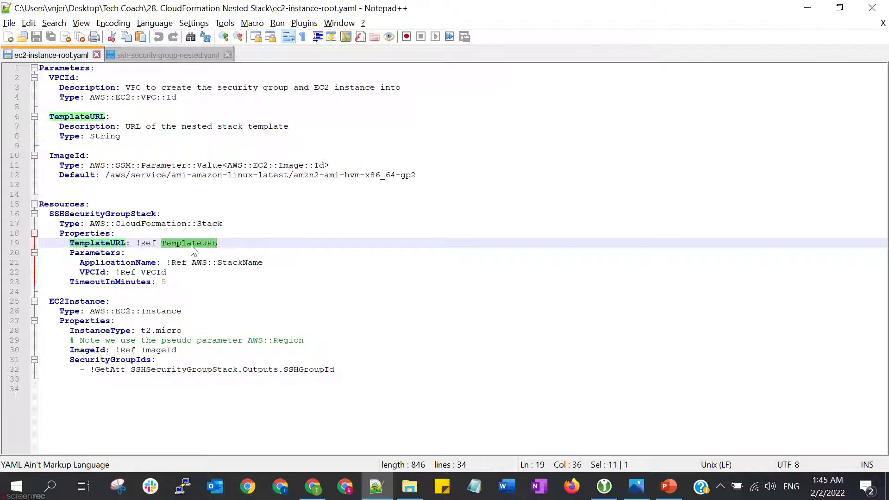
pyautogui.doubleClick(90, 117)
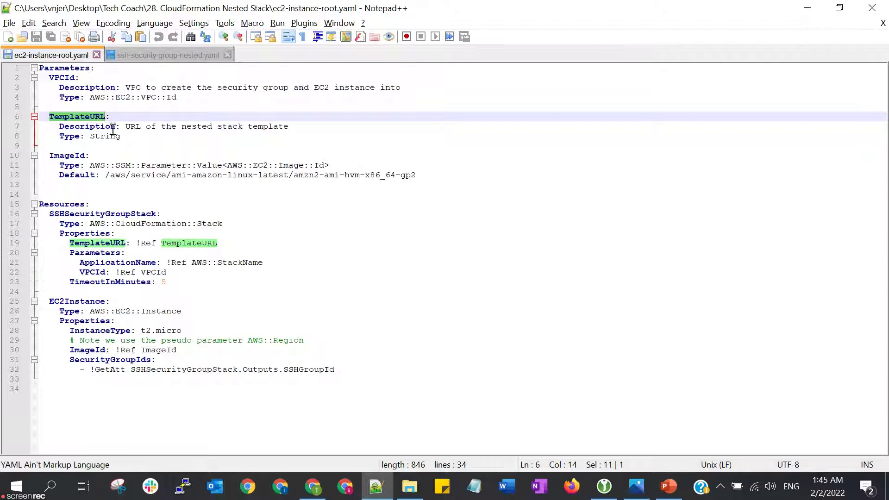
pyautogui.doubleClick(124, 262)
pyautogui.doubleClick(234, 262)
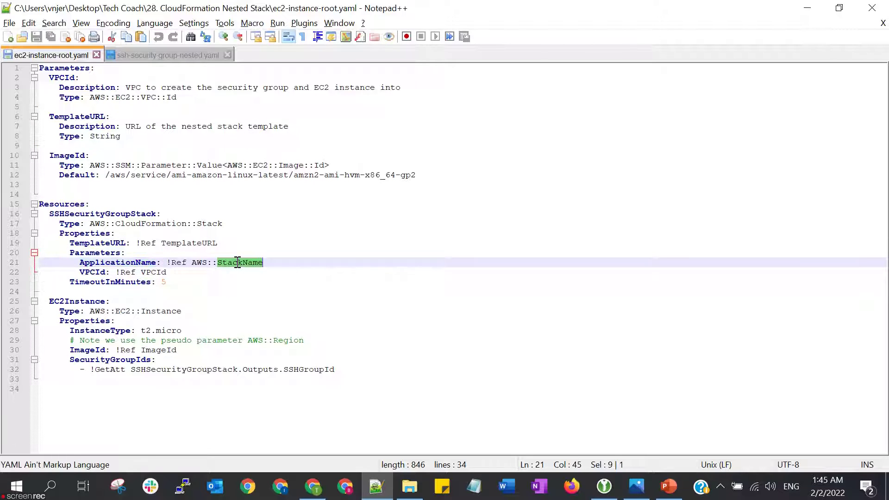
pyautogui.doubleClick(98, 272)
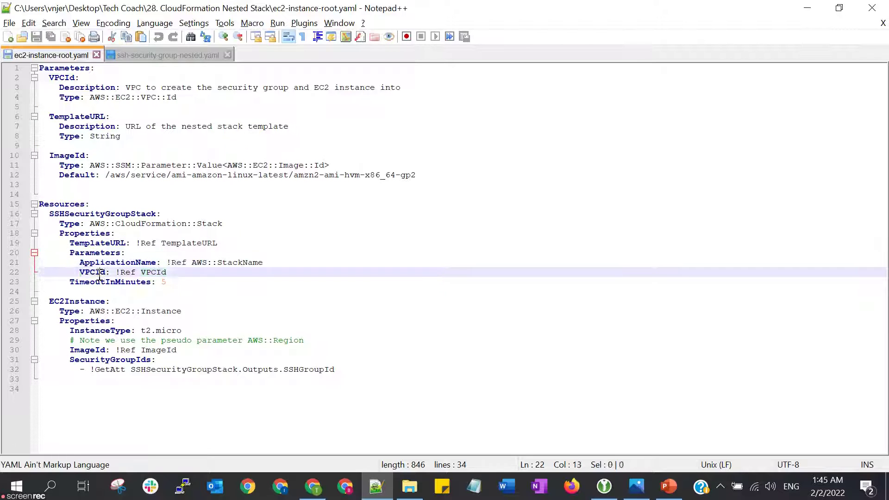
pyautogui.doubleClick(66, 78)
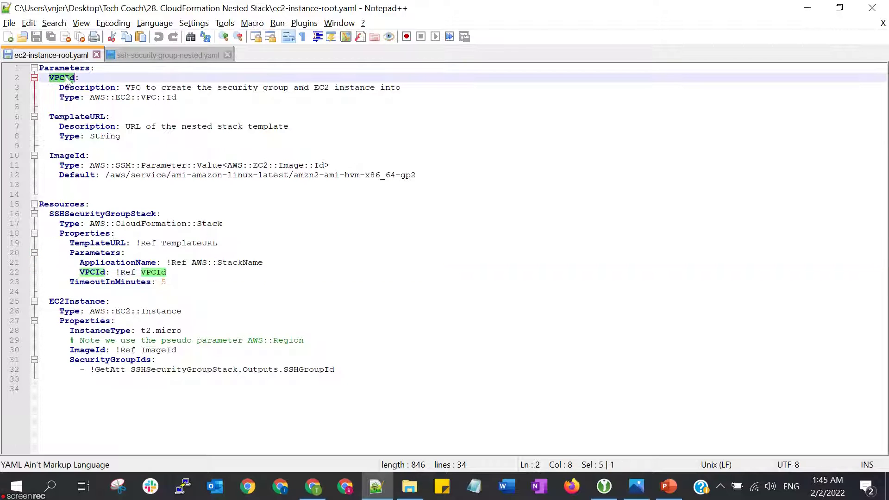
pyautogui.doubleClick(132, 283)
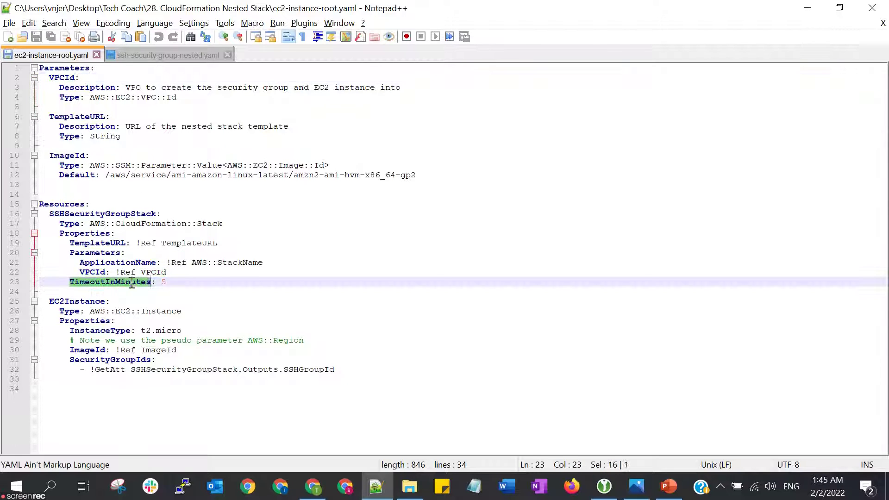
pyautogui.click(211, 281)
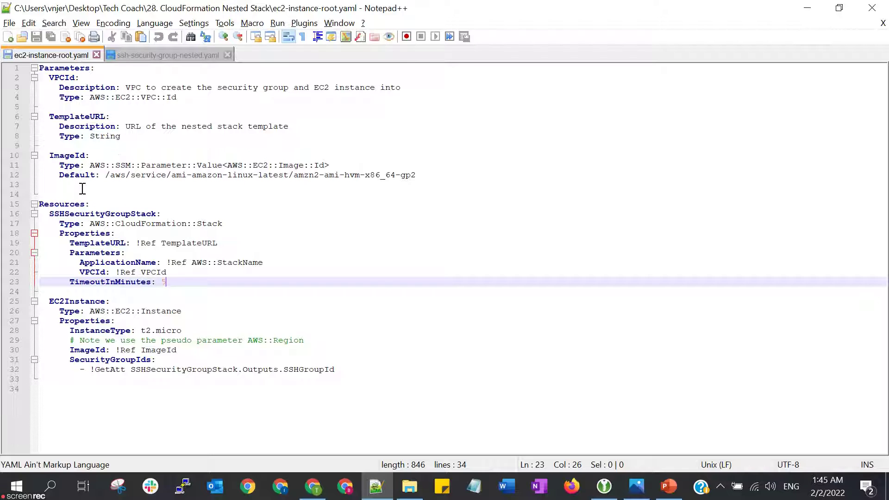
# - Review the EC2Instance resource's instance type, ImageId reference and SecurityGroupIds, tracing the security group back to SSHSecurityGroupStack
pyautogui.doubleClick(86, 301)
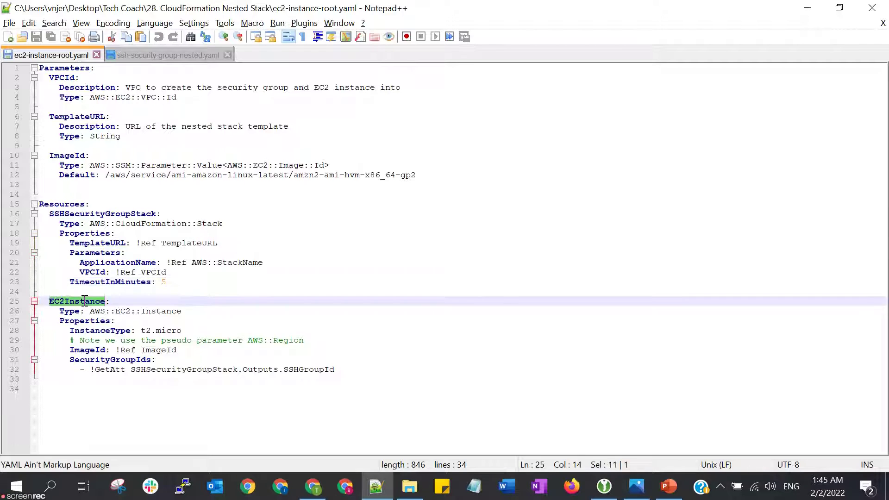
pyautogui.doubleClick(177, 331)
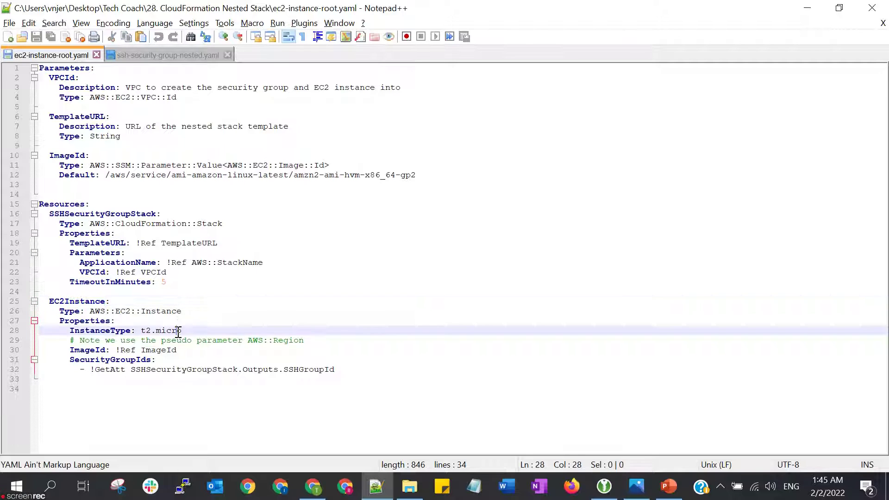
pyautogui.click(205, 332)
pyautogui.doubleClick(163, 350)
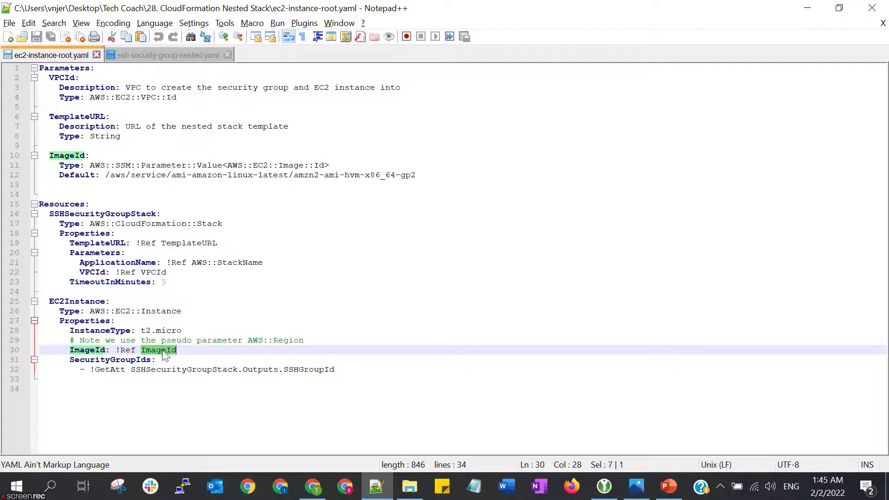
pyautogui.doubleClick(70, 156)
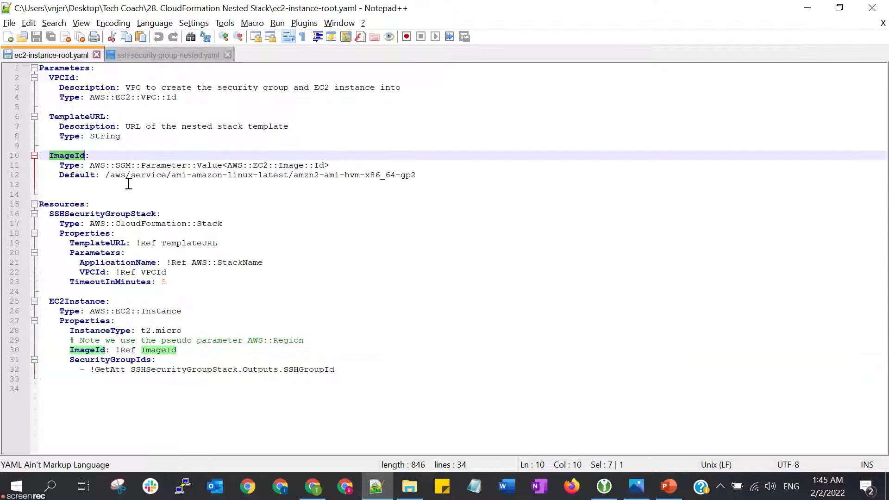
pyautogui.doubleClick(131, 360)
pyautogui.doubleClick(260, 370)
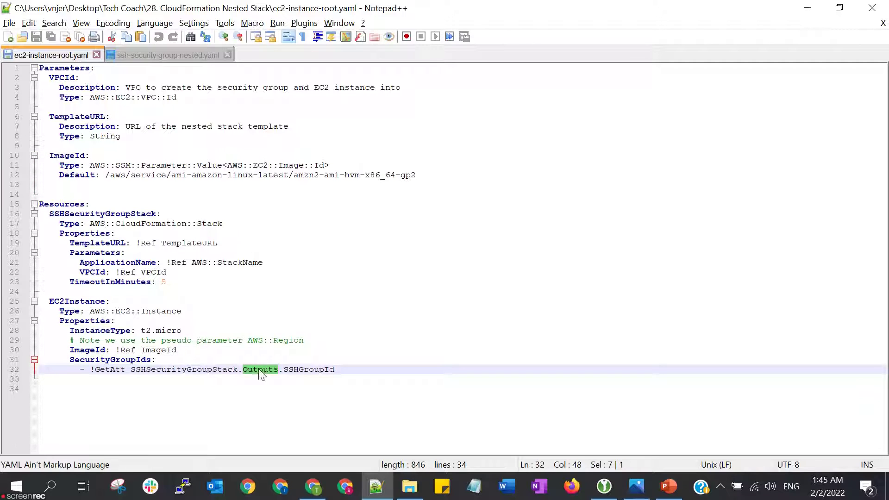
pyautogui.doubleClick(189, 369)
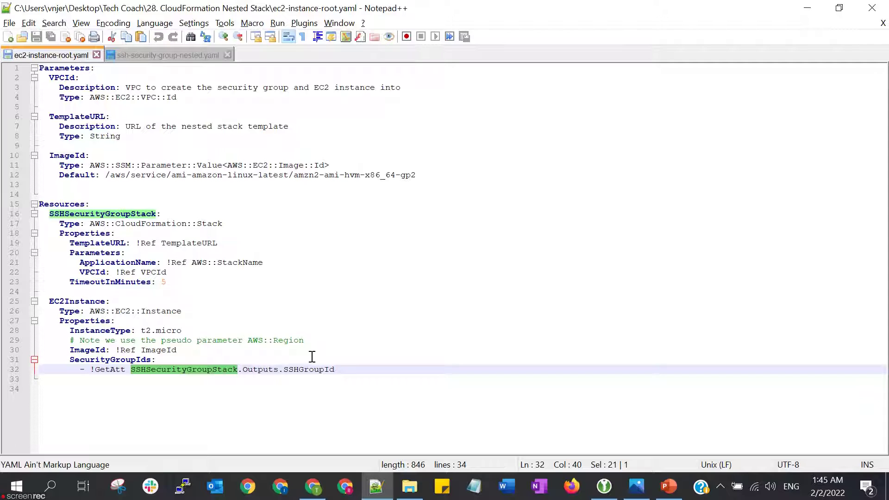
pyautogui.doubleClick(114, 213)
# - Compare the parameters passed by the root template with ApplicationName and VPCId in ssh-security-group-nested.yaml, and check where ApplicationName is used
pyautogui.click(181, 55)
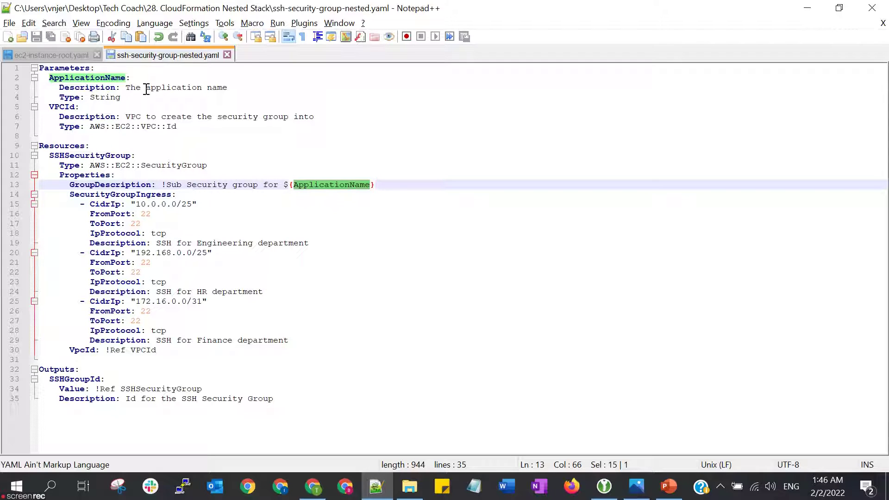
pyautogui.click(69, 55)
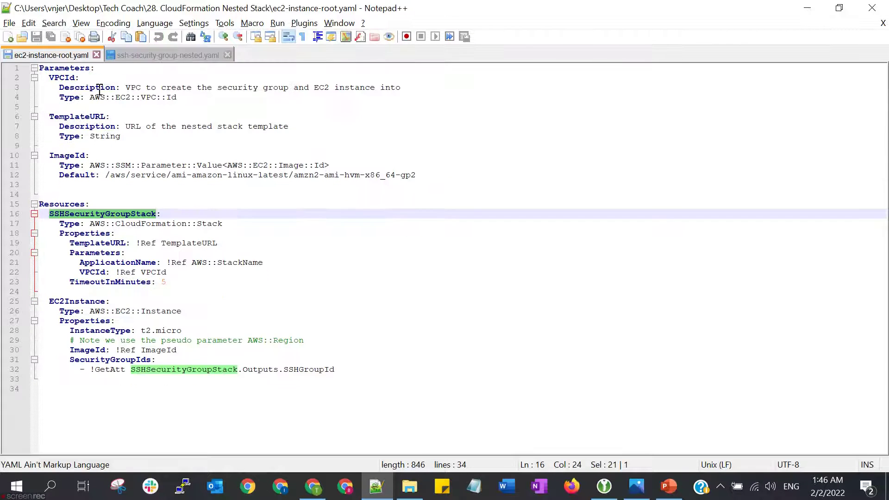
pyautogui.click(115, 242)
pyautogui.moveTo(167, 273); pyautogui.dragTo(39, 262)
pyautogui.click(203, 56)
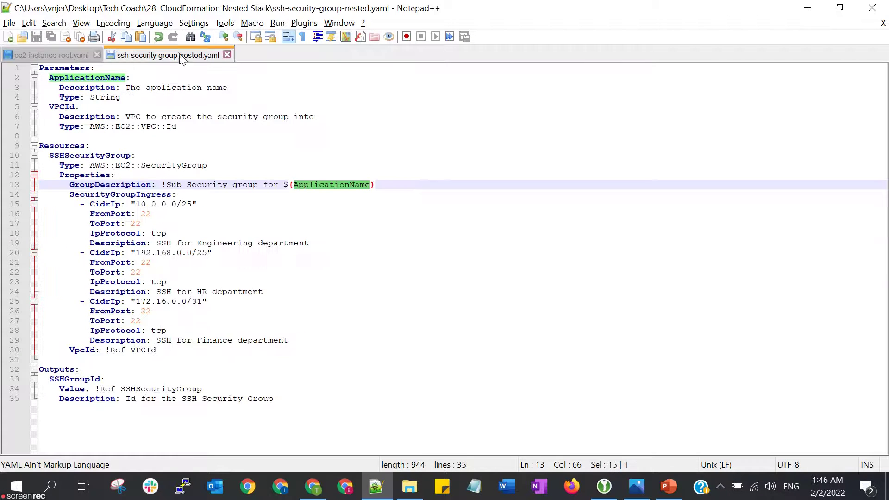
pyautogui.moveTo(200, 129); pyautogui.dragTo(29, 80)
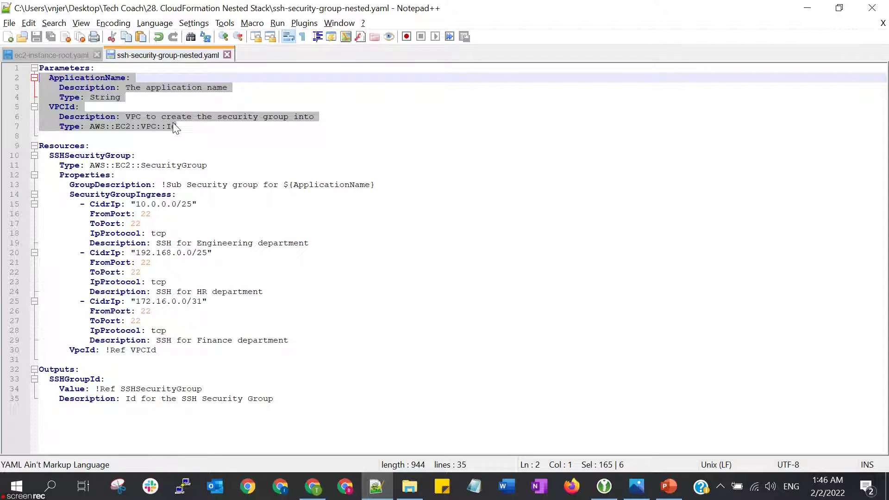
pyautogui.doubleClick(99, 77)
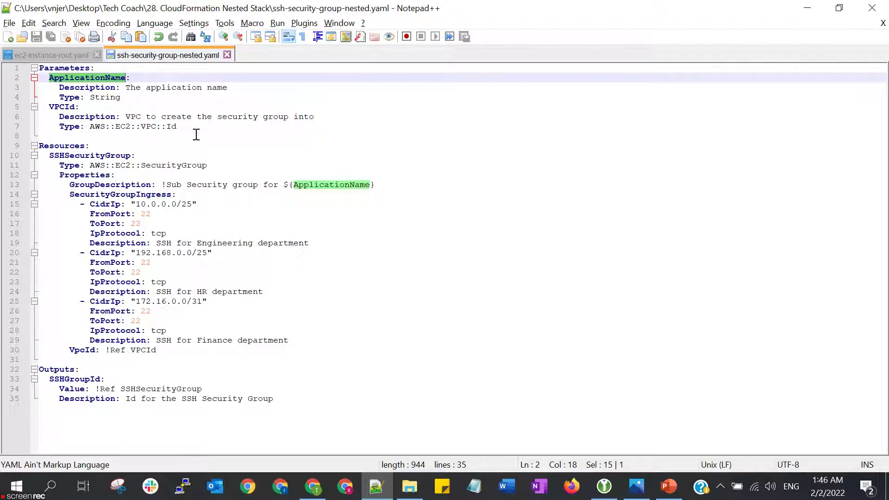
pyautogui.doubleClick(132, 185)
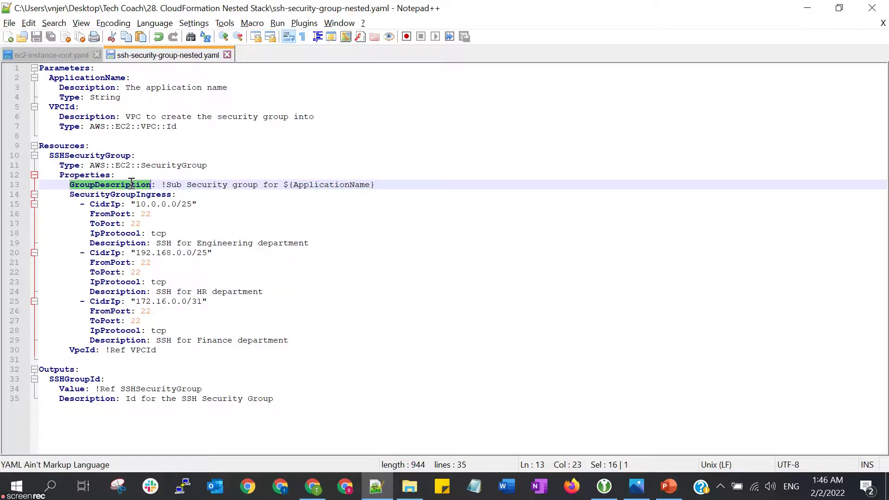
pyautogui.doubleClick(356, 184)
pyautogui.doubleClick(65, 107)
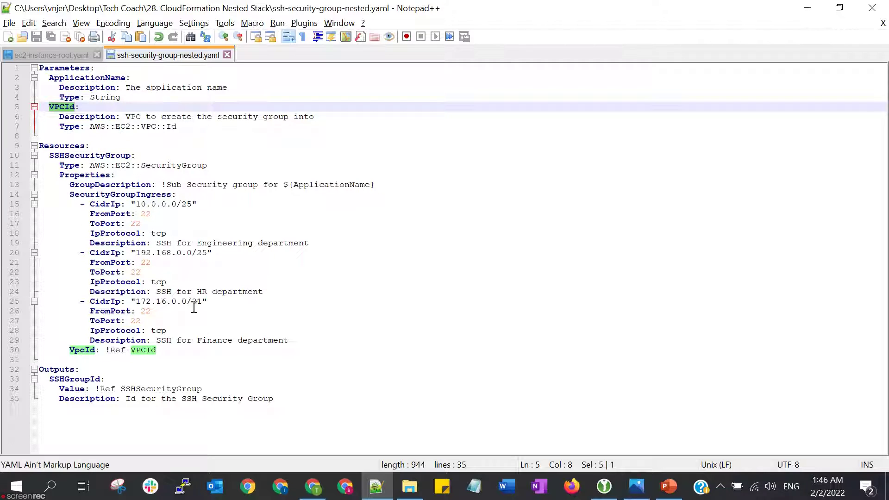
# - Examine the SSHSecurityGroup resource's type and the SSHGroupId output in the nested template
pyautogui.doubleClick(96, 156)
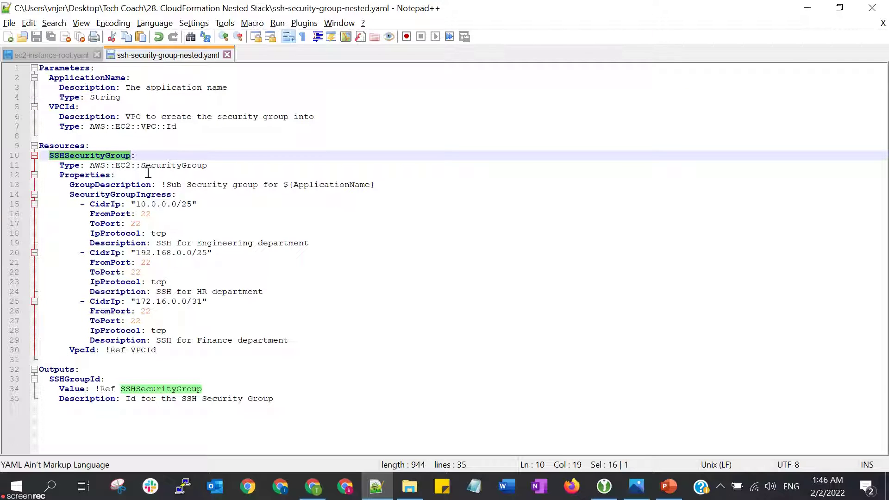
pyautogui.click(192, 164)
pyautogui.doubleClick(193, 165)
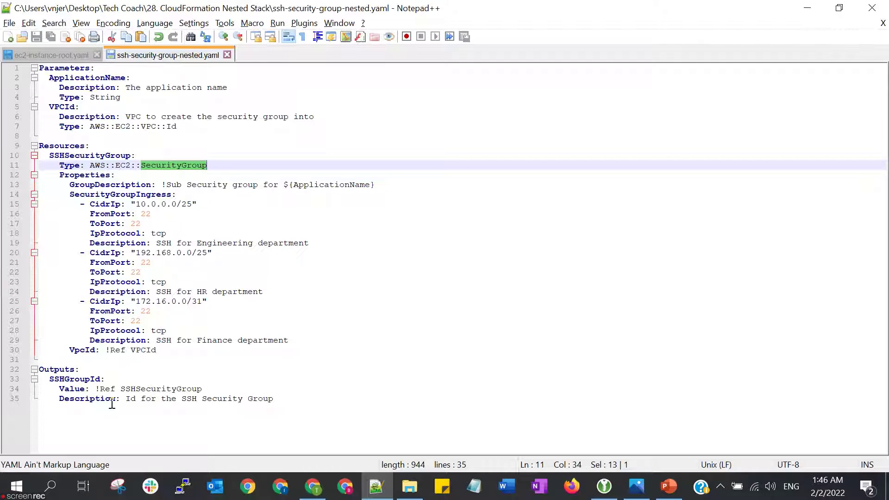
pyautogui.click(82, 387)
pyautogui.doubleClick(85, 379)
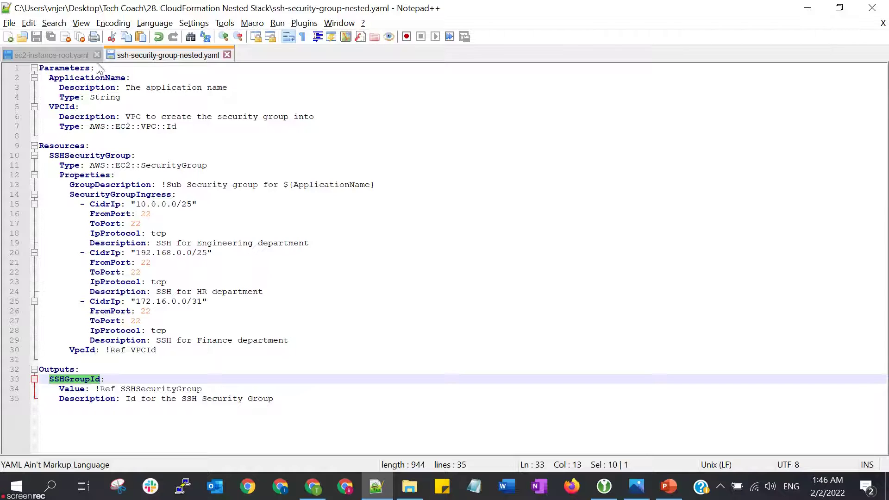
# - Return to ec2-instance-root.yaml and check how EC2Instance's SecurityGroupIds references the SSHSecurityGroupStack output
pyautogui.click(69, 55)
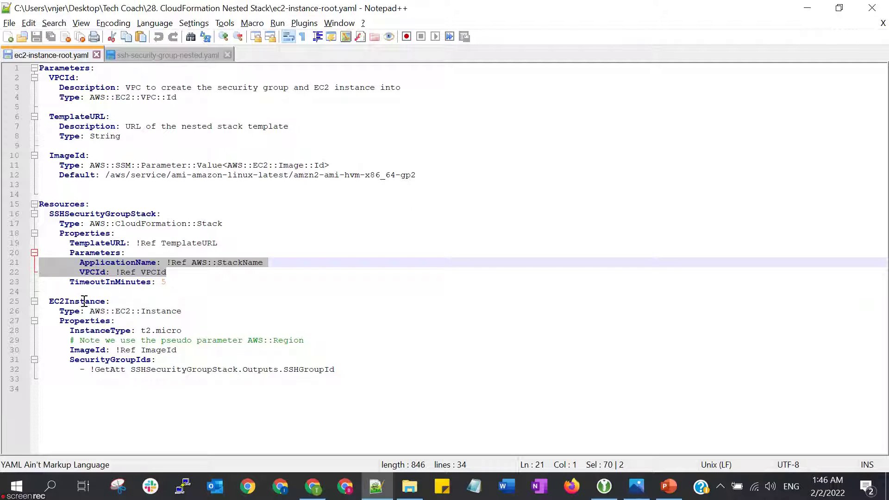
pyautogui.doubleClick(84, 302)
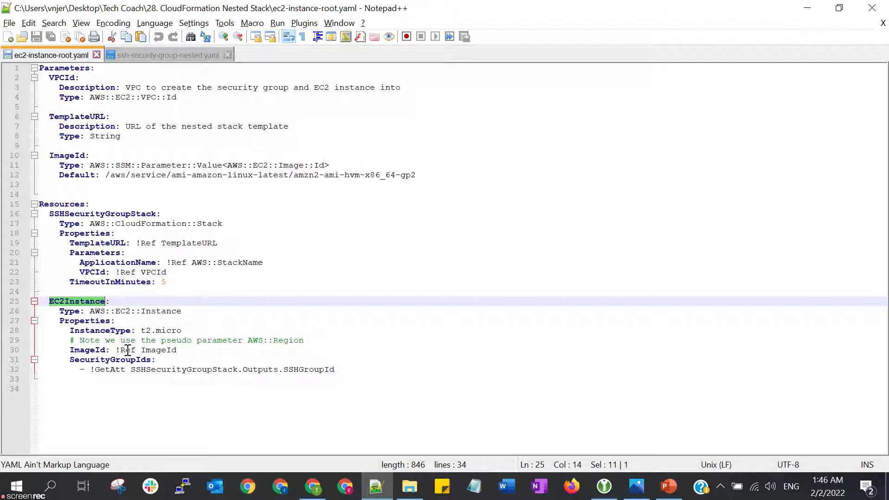
pyautogui.doubleClick(173, 370)
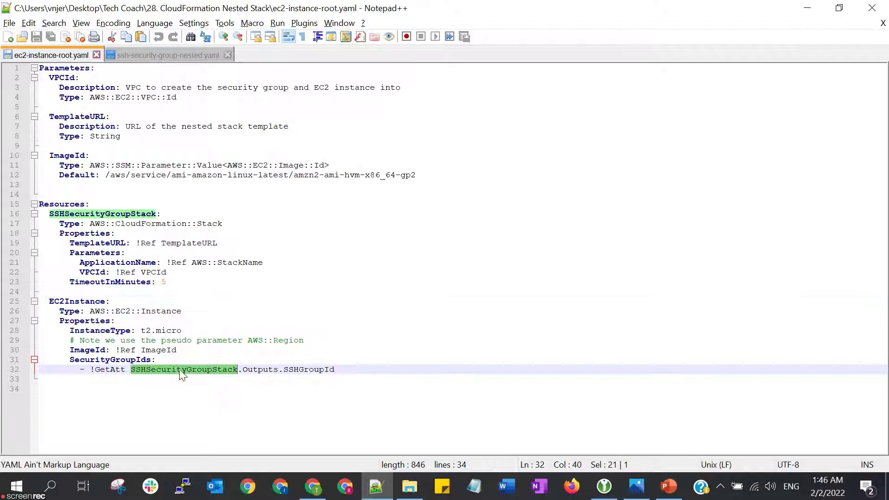
pyautogui.click(116, 369)
pyautogui.doubleClick(126, 363)
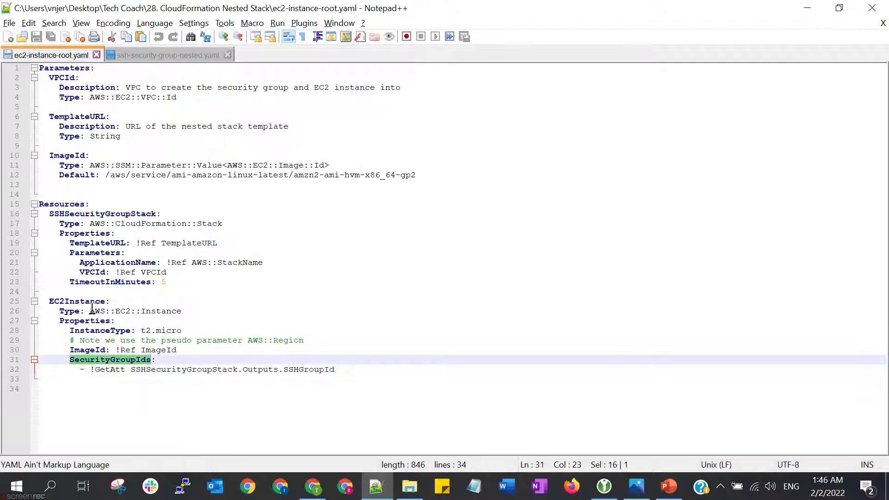
# - Trace the !GetAtt reference in EC2Instance's SecurityGroupIds to the SSHGroupId output in ssh-security-group-nested.yaml, and return to the root template
pyautogui.doubleClick(89, 302)
pyautogui.doubleClick(106, 370)
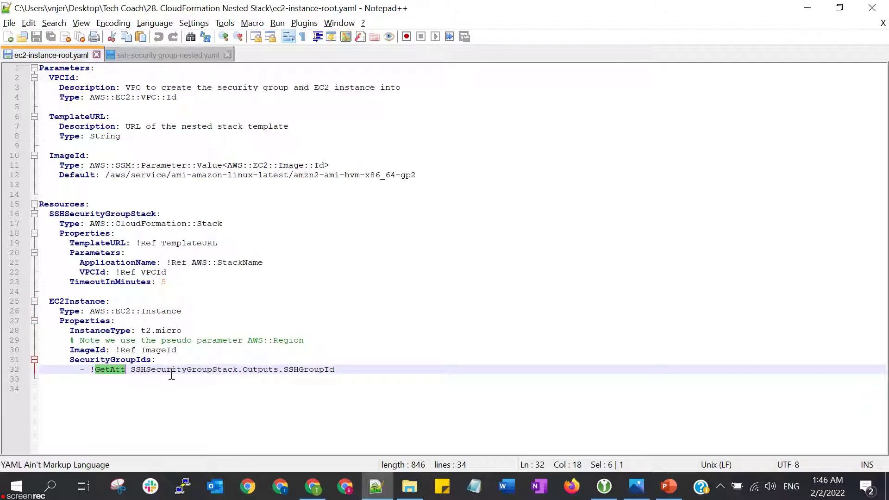
pyautogui.doubleClick(160, 370)
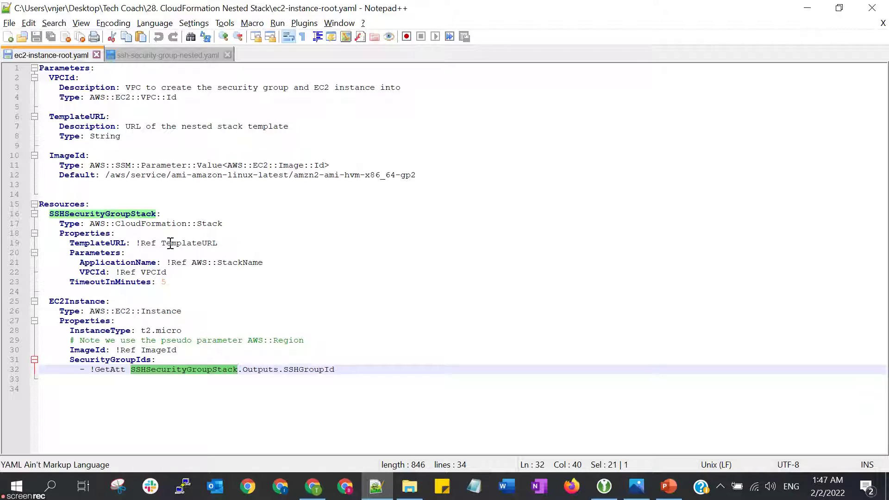
pyautogui.doubleClick(268, 371)
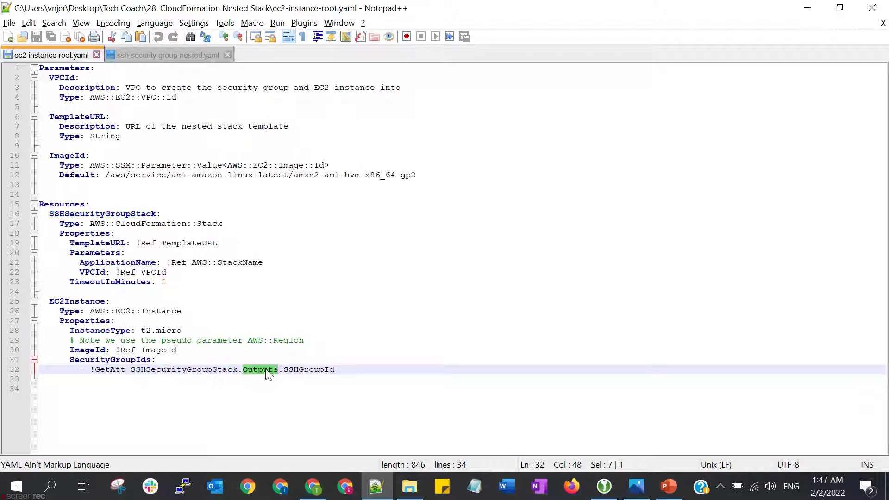
pyautogui.doubleClick(308, 370)
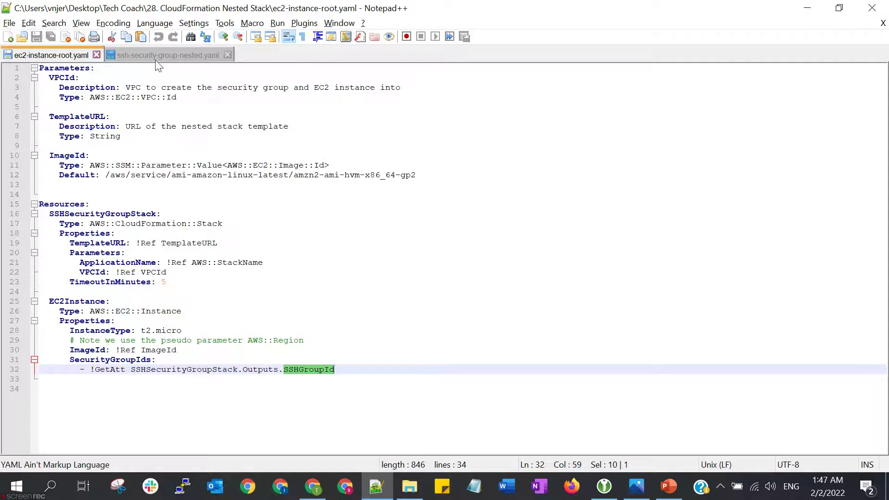
pyautogui.click(157, 57)
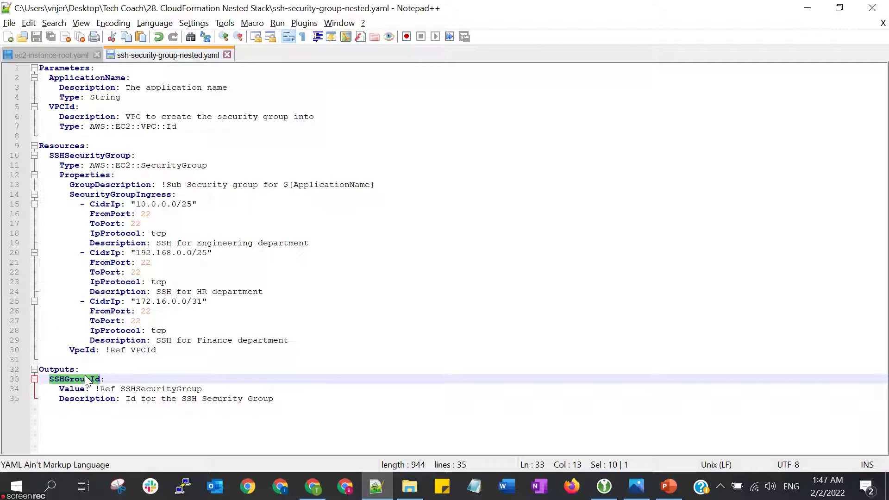
pyautogui.click(54, 57)
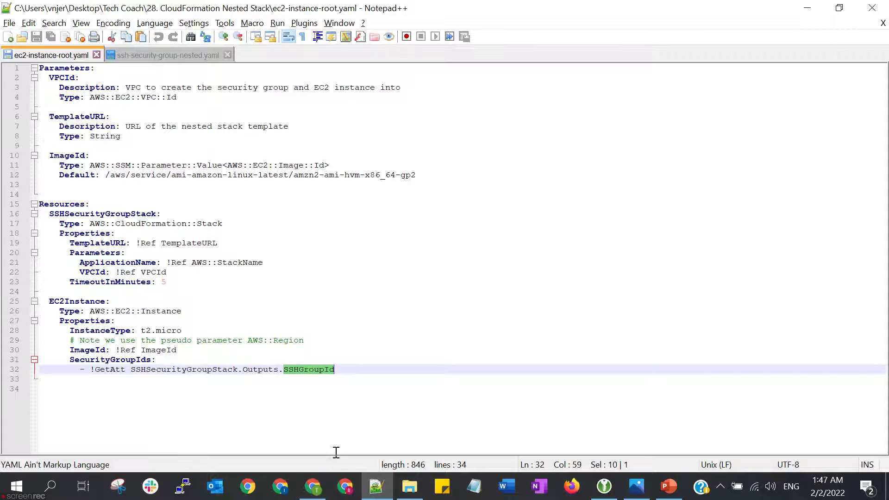
# - Switch to the AWS Management Console in Chrome, open S3 and start creating a bucket
pyautogui.click(309, 492)
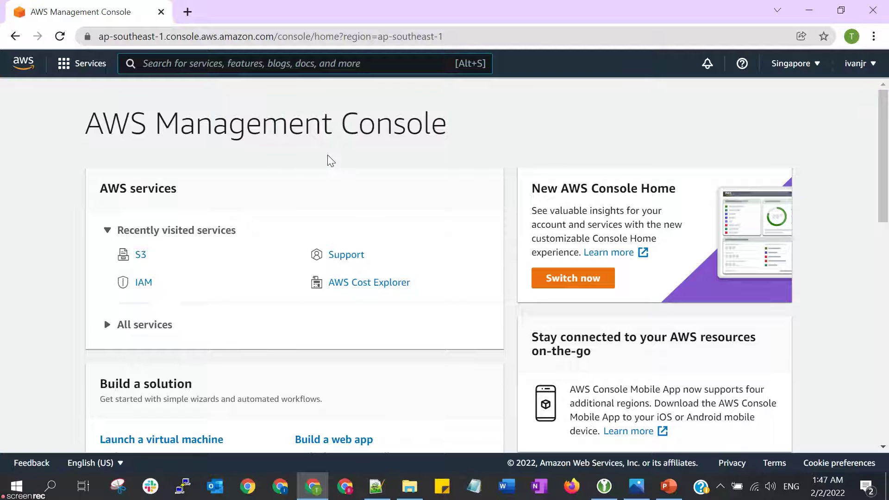
pyautogui.click(142, 255)
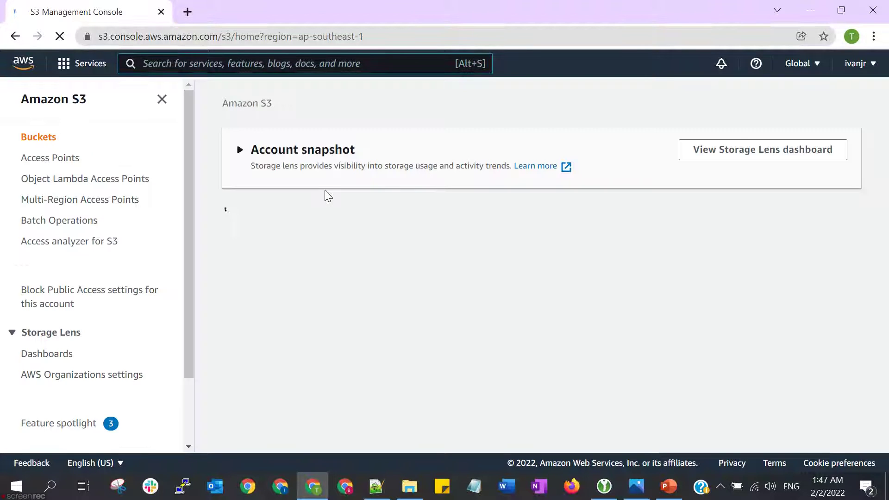
pyautogui.click(558, 274)
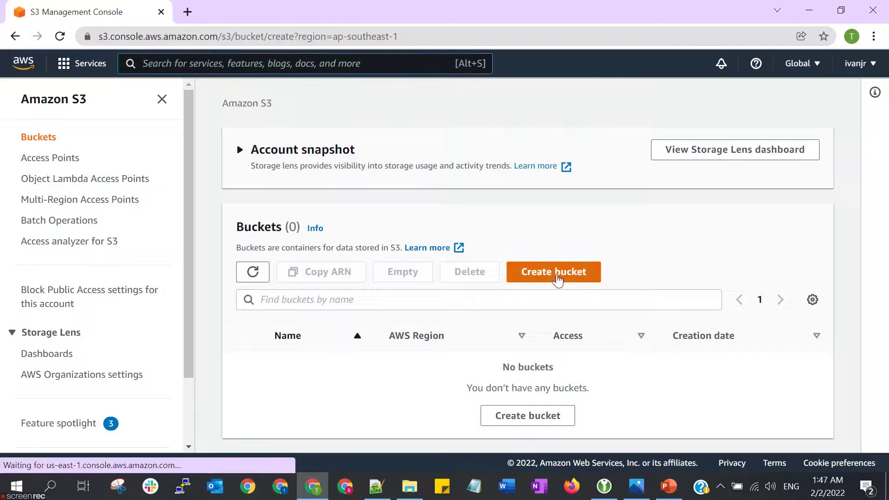
# - Name the bucket cf-templates-02022022 and create it with the remaining settings at their defaults
pyautogui.click(226, 263)
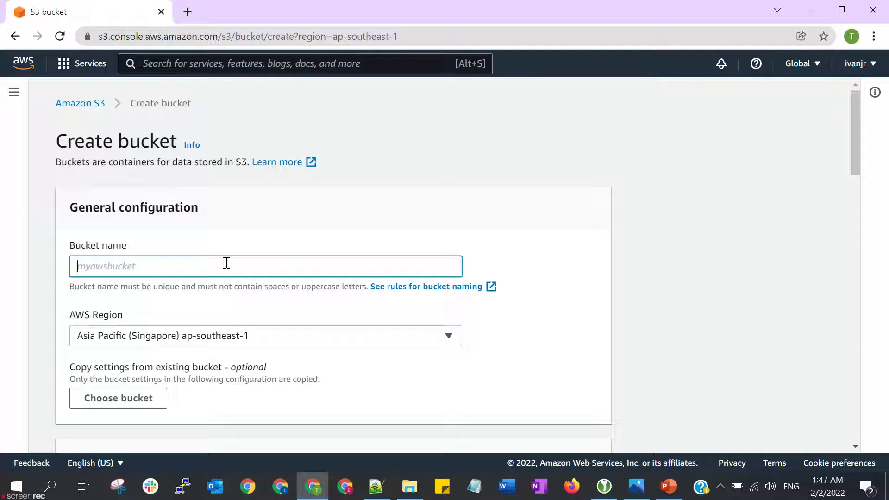
pyautogui.write('cf')
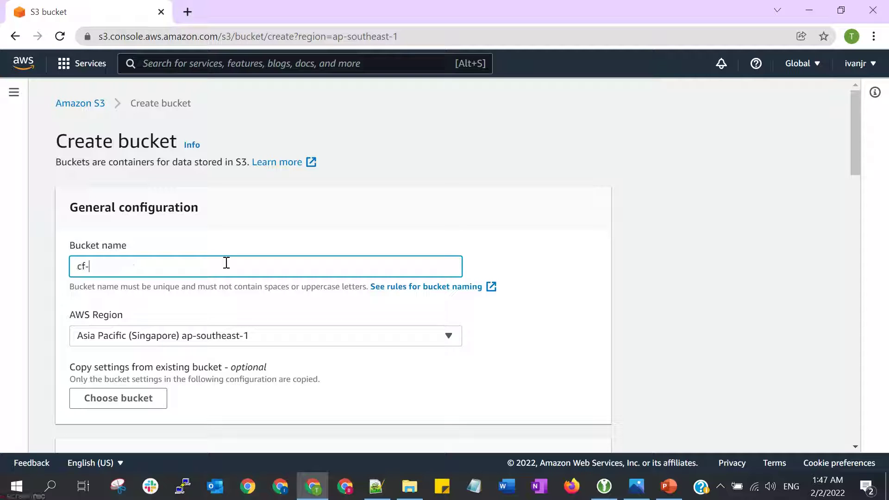
pyautogui.write('-templates-')
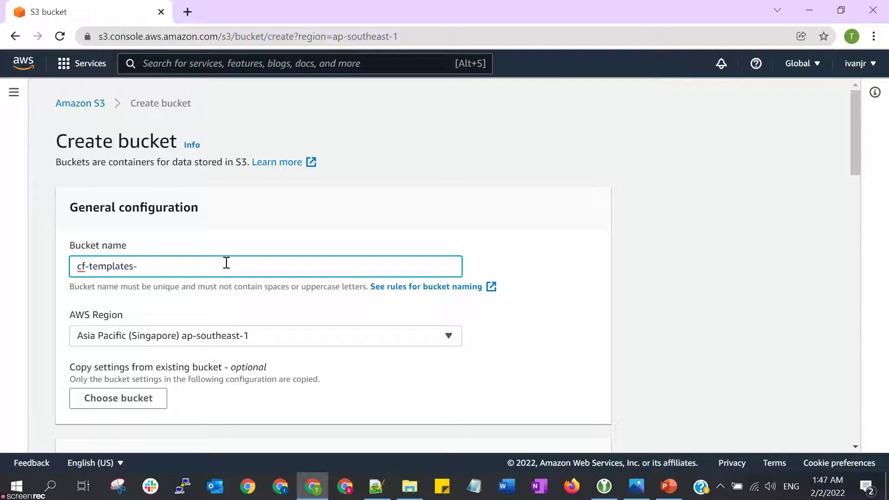
pyautogui.moveTo(831, 493)
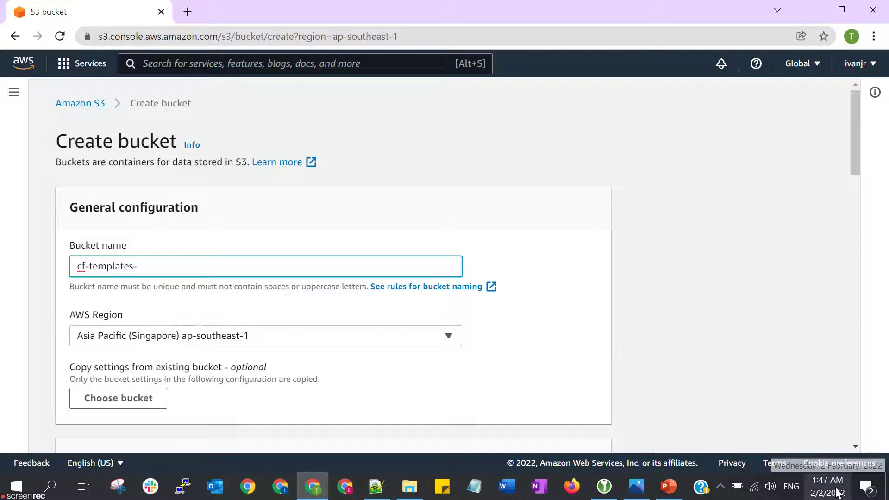
pyautogui.write('s-02022')
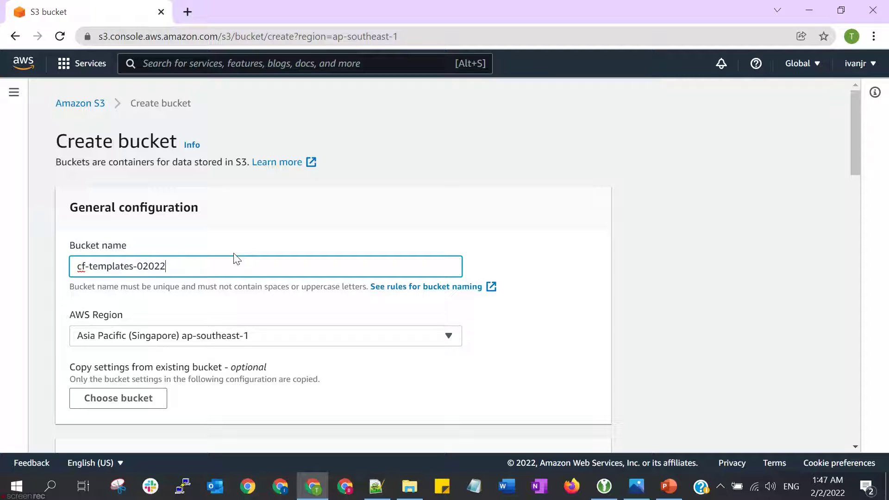
pyautogui.write('022')
pyautogui.scroll(-15, 273, 323)
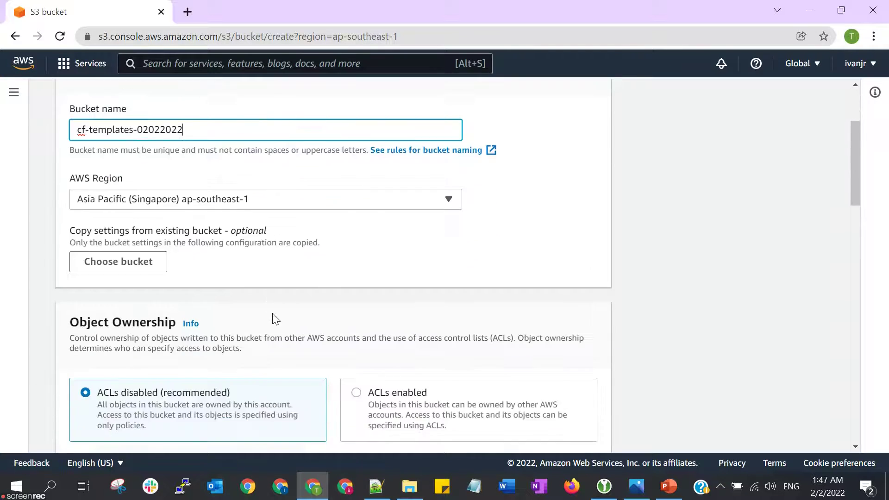
pyautogui.scroll(-10, 496, 304)
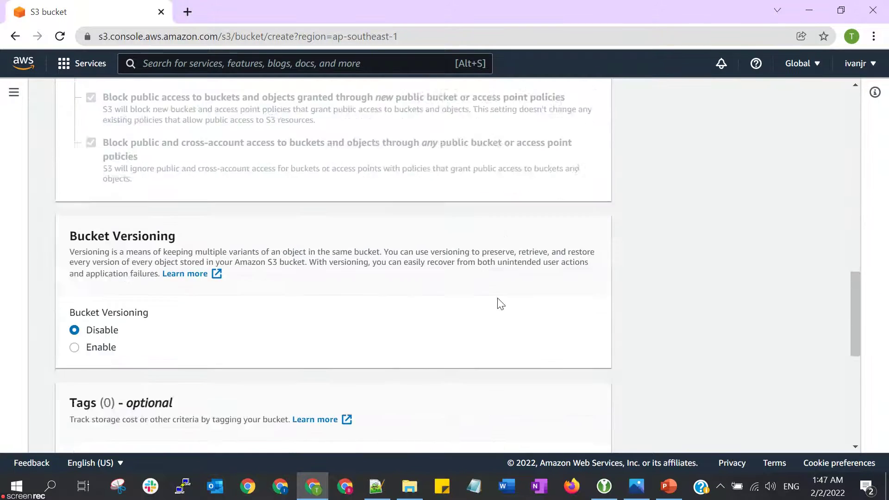
pyautogui.click(559, 442)
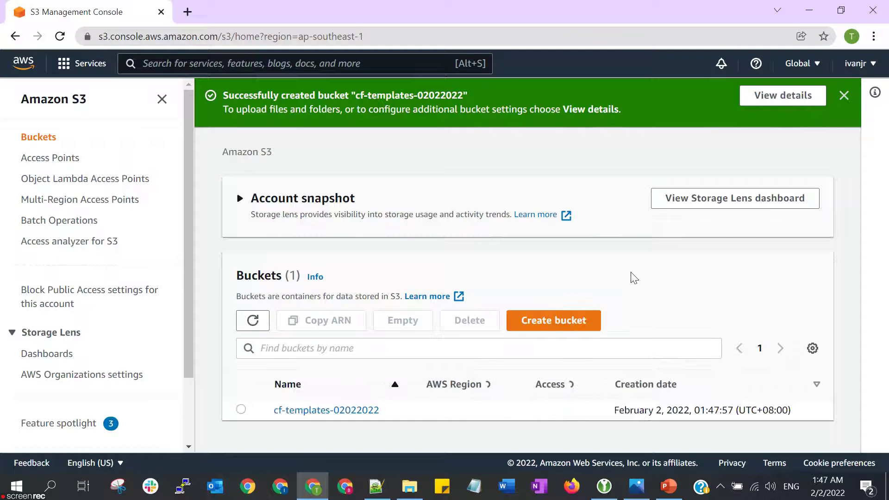
# - Open the cf-templates-02022022 bucket, start an upload and open the file chooser for adding files
pyautogui.click(303, 418)
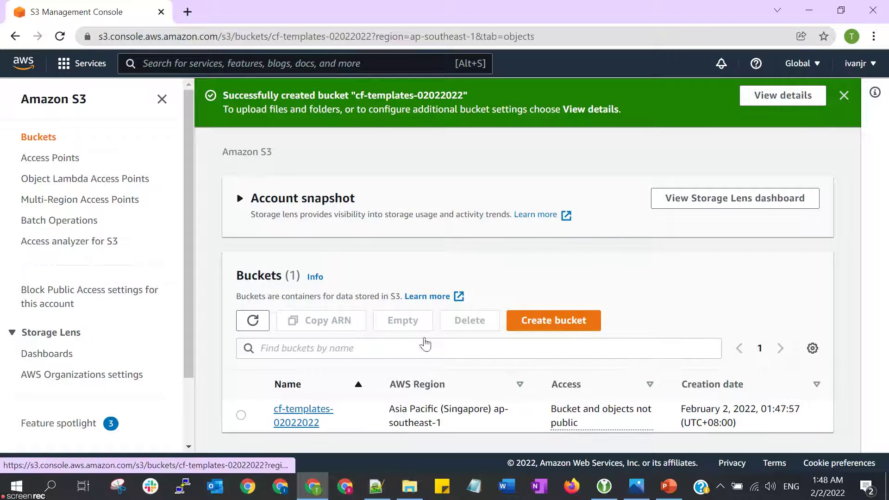
pyautogui.scroll(-2, 463, 296)
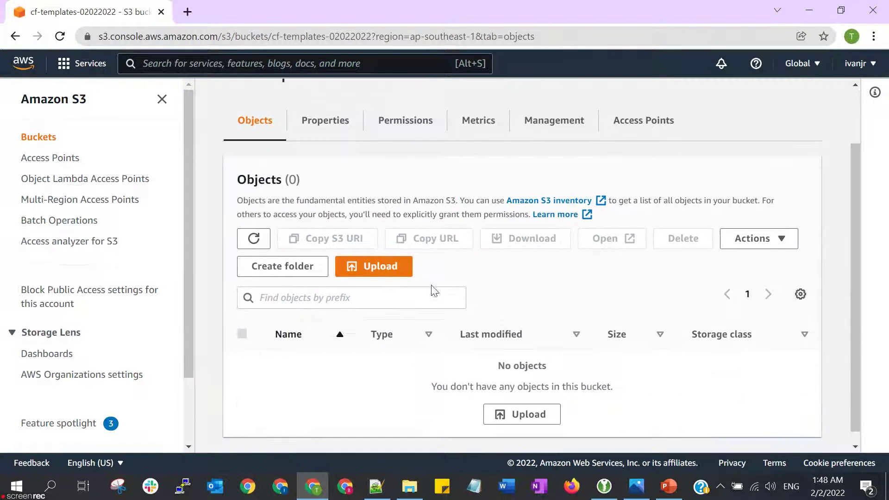
pyautogui.click(395, 268)
pyautogui.scroll(-5, 468, 302)
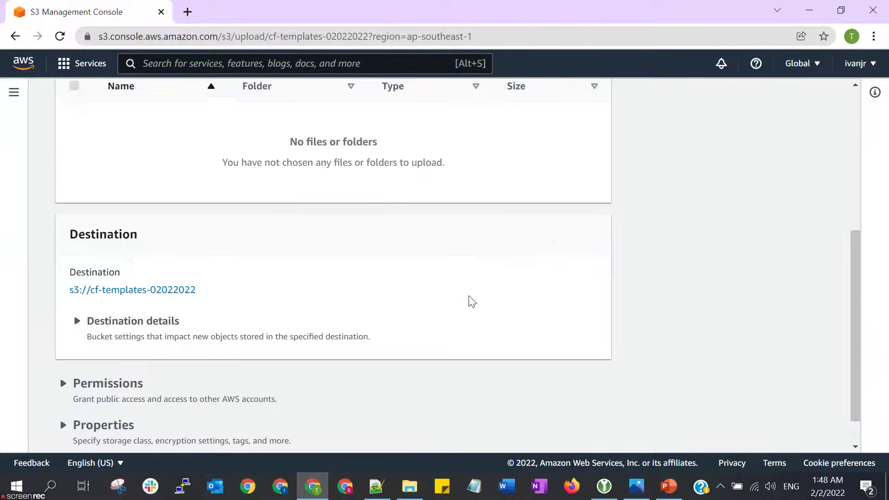
pyautogui.scroll(4, 465, 231)
pyautogui.click(465, 216)
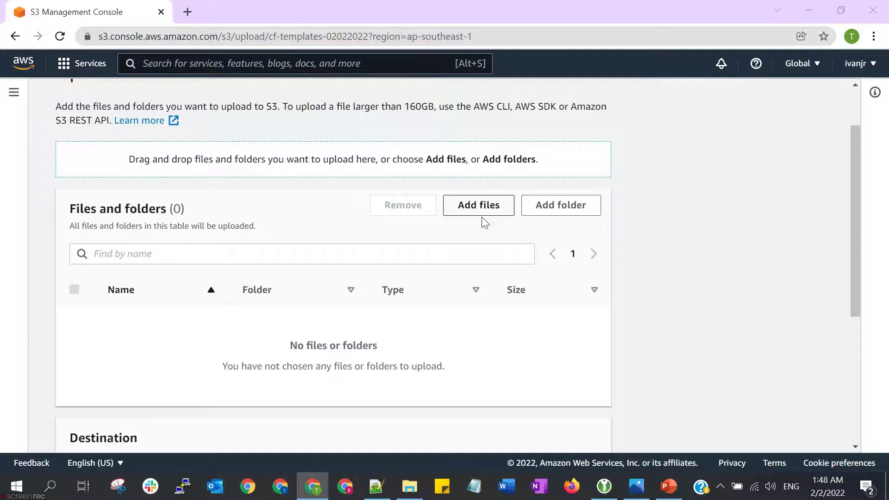
# - Add ec2-instance-root.yaml and ssh-security-group-nested.yaml from the "28. CloudFormation Nested Stack" folder and upload them to the bucket
pyautogui.scroll(-3, 268, 183)
pyautogui.scroll(-4, 269, 186)
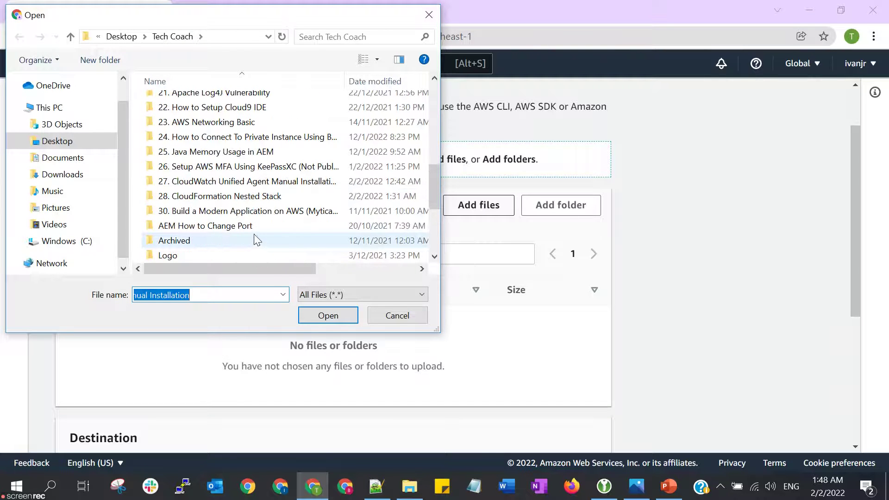
pyautogui.doubleClick(258, 198)
pyautogui.click(228, 133)
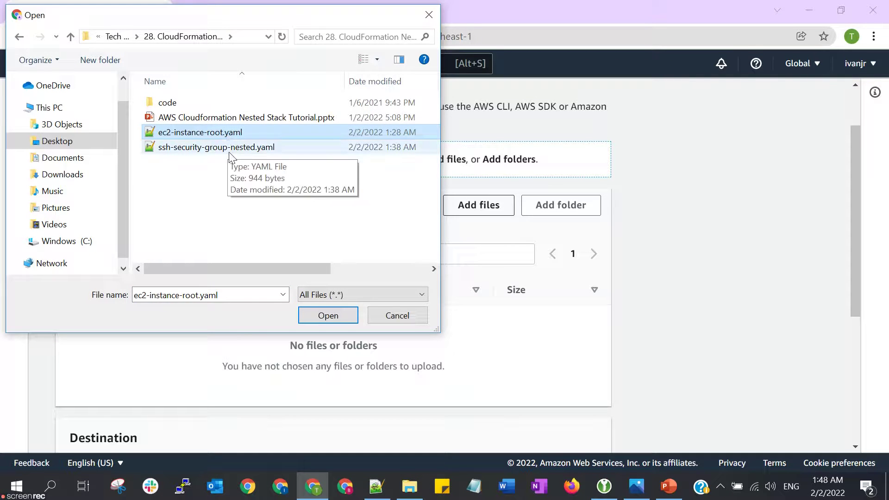
pyautogui.keyDown('ctrl'); pyautogui.click(223, 147); pyautogui.keyUp('ctrl')
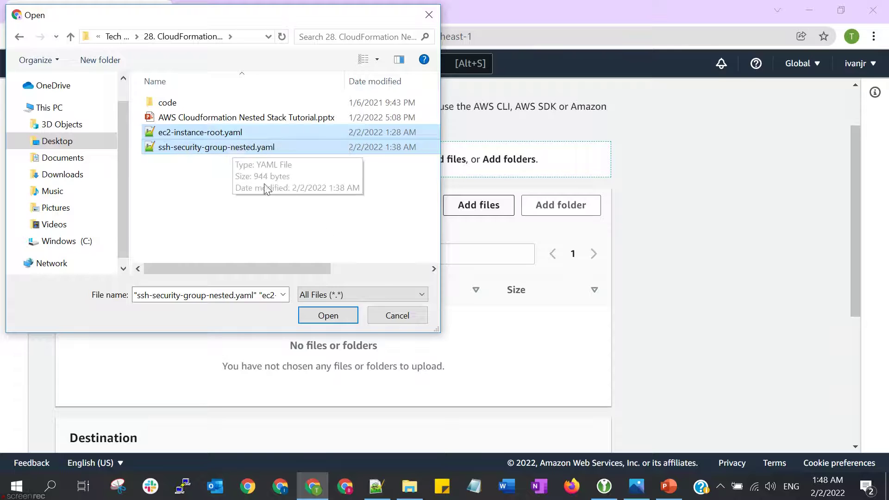
pyautogui.click(334, 315)
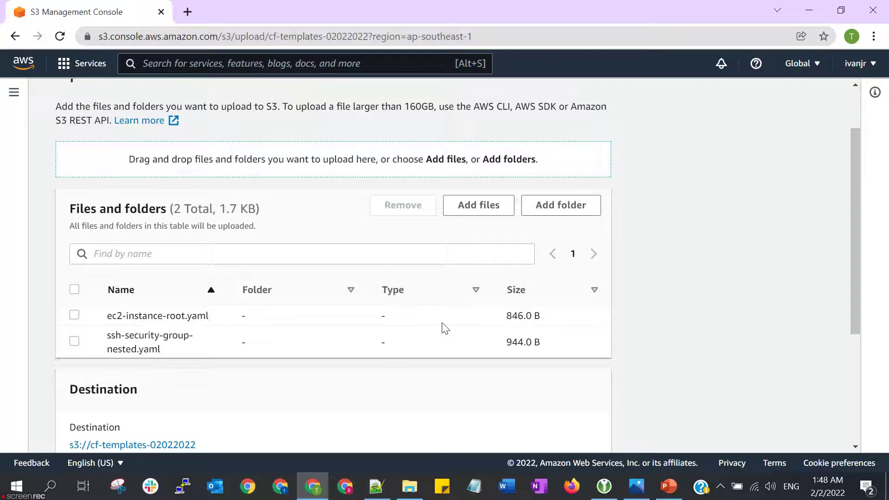
pyautogui.scroll(-4, 398, 315)
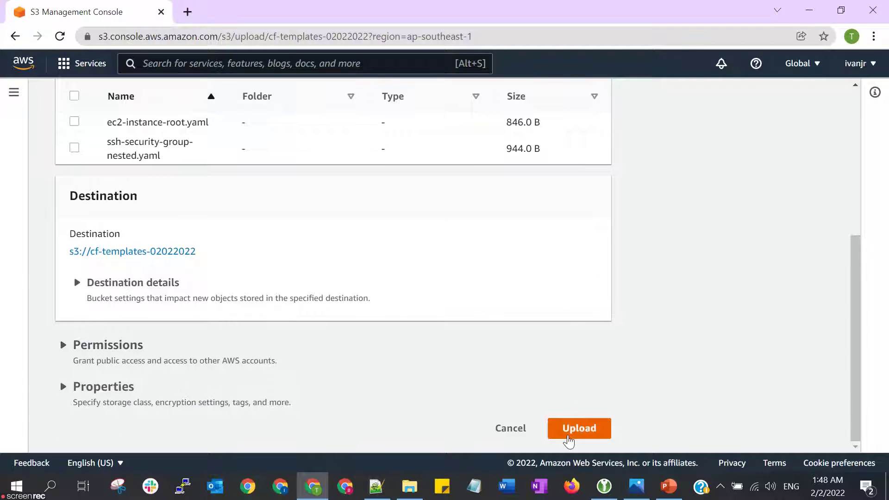
pyautogui.click(564, 430)
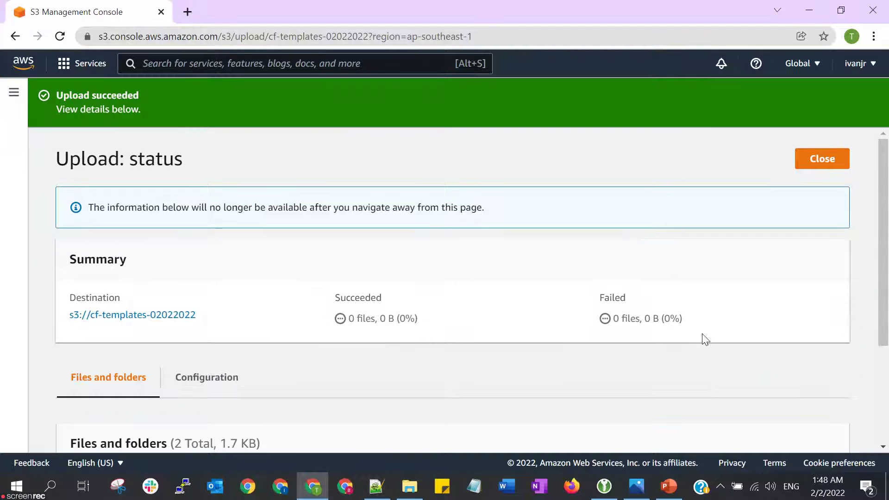
pyautogui.scroll(-3, 699, 315)
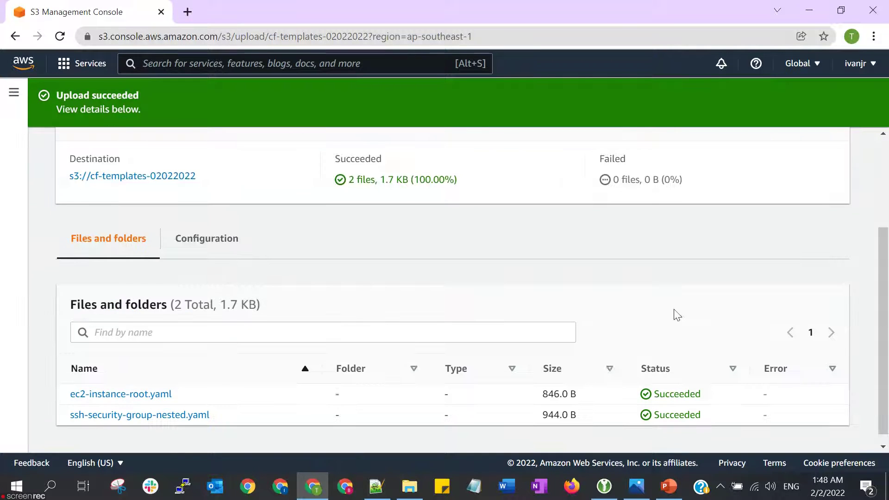
# - Duplicate the browser tab showing the S3 upload status and return to the original tab
pyautogui.rightClick(120, 13)
pyautogui.click(183, 104)
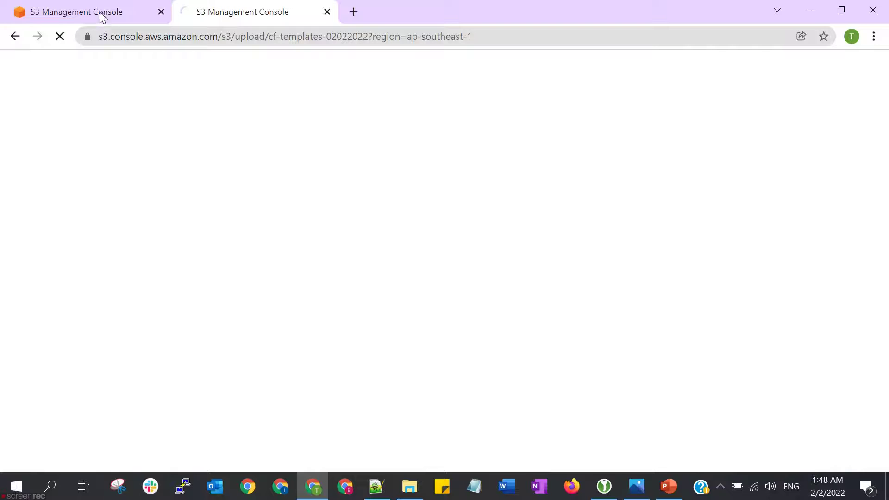
pyautogui.click(102, 14)
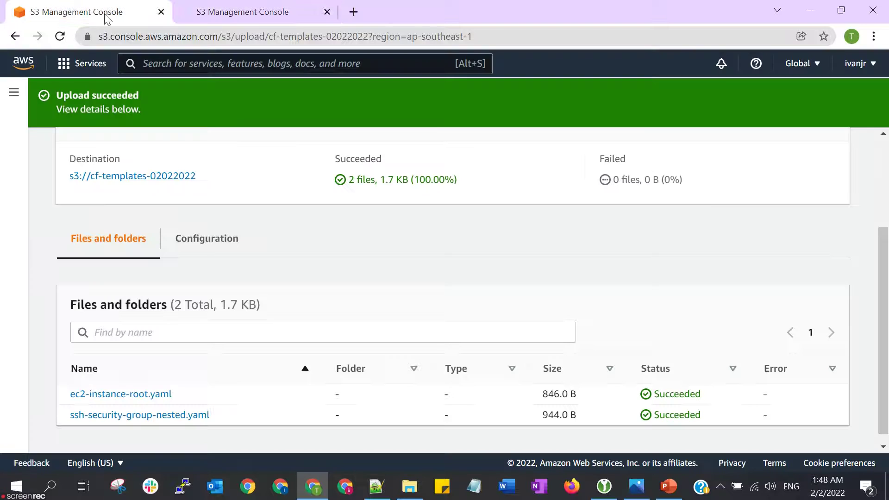
# - Open the object pages of ec2-instance-root.yaml and ssh-security-group-nested.yaml in separate browser tabs, ending on the ec2-instance-root.yaml page
pyautogui.click(154, 394)
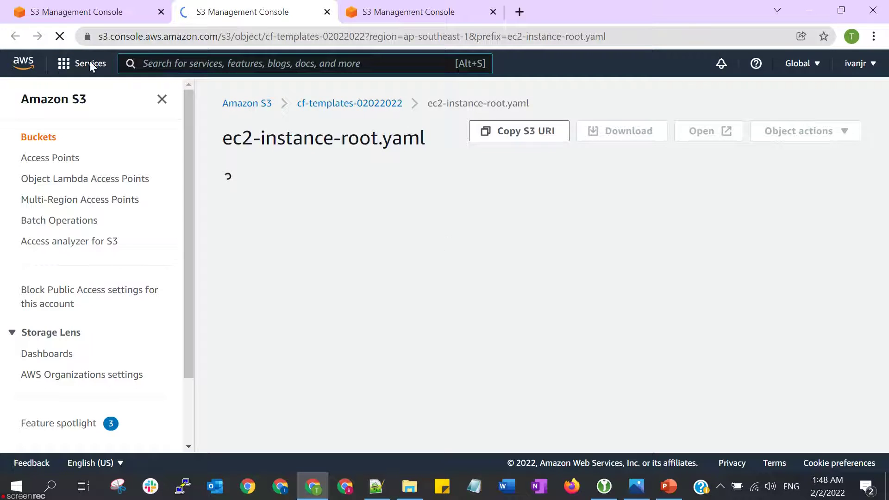
pyautogui.click(88, 6)
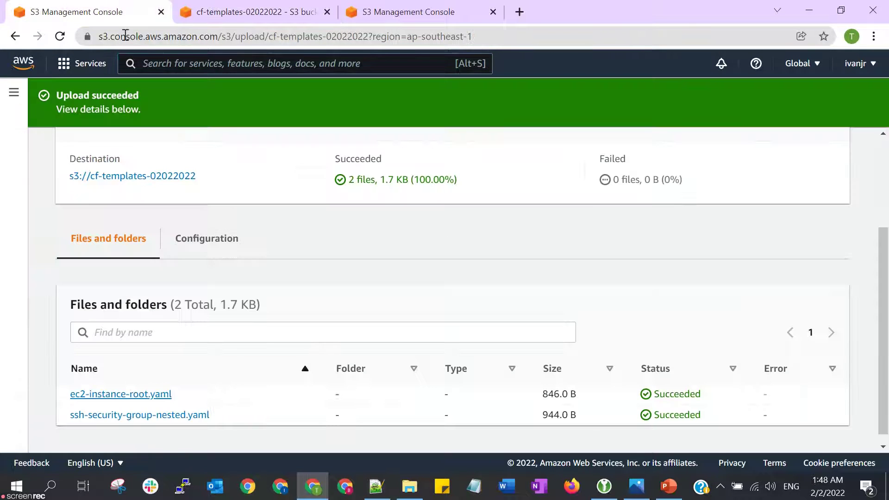
pyautogui.click(174, 416)
pyautogui.moveTo(264, 12); pyautogui.dragTo(378, 28)
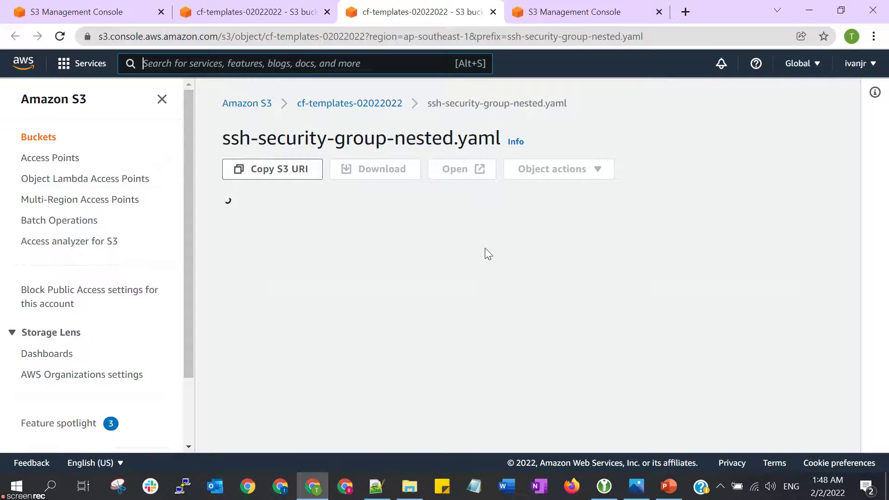
pyautogui.click(262, 10)
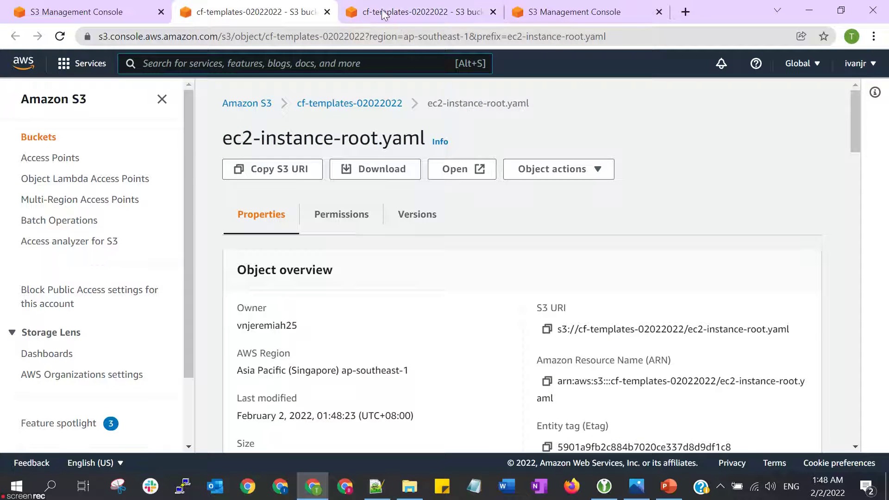
pyautogui.click(383, 14)
pyautogui.click(287, 14)
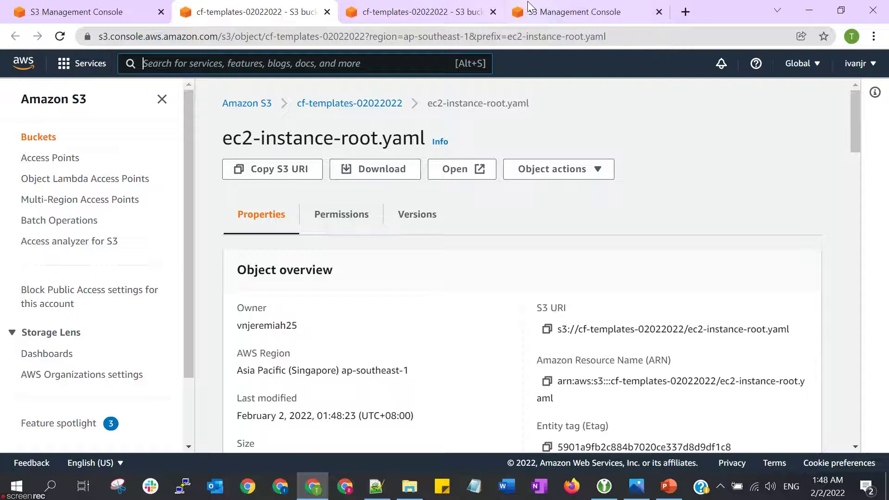
# - Open the CloudFormation service in the tab with the S3 upload page and start creating a stack from an Amazon S3 URL template
pyautogui.click(584, 11)
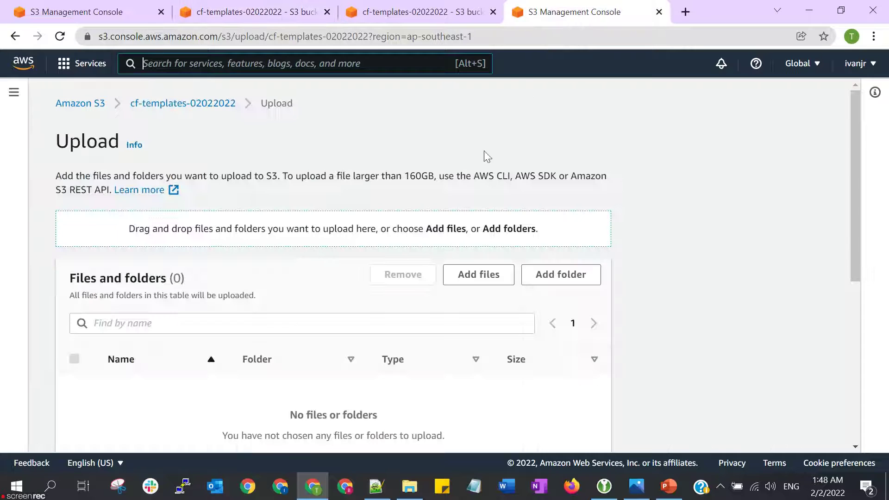
pyautogui.click(216, 64)
pyautogui.write('cloudforma')
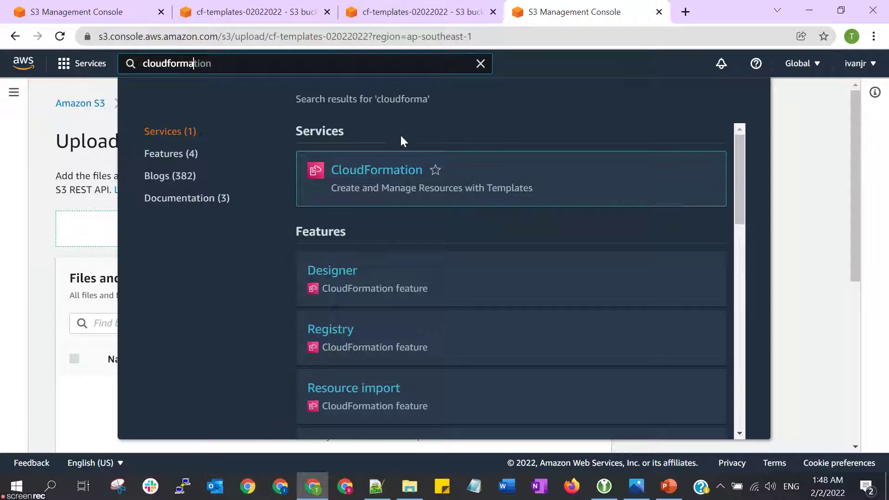
pyautogui.click(390, 171)
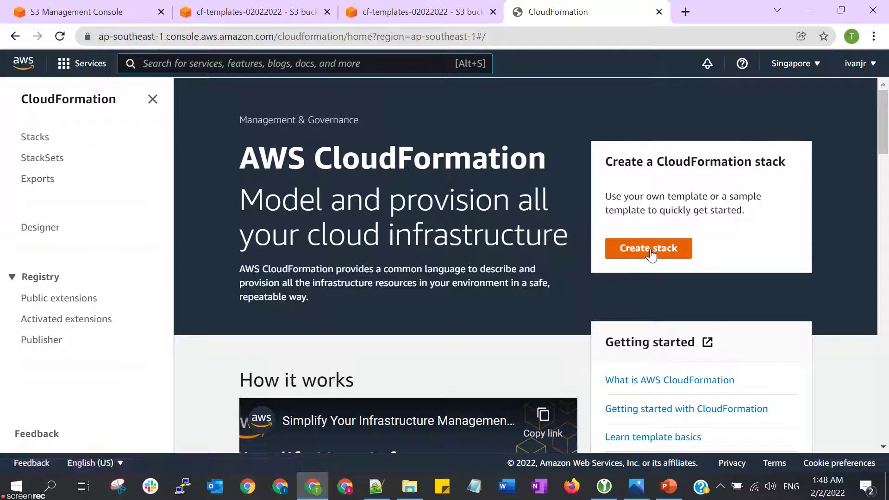
pyautogui.click(649, 250)
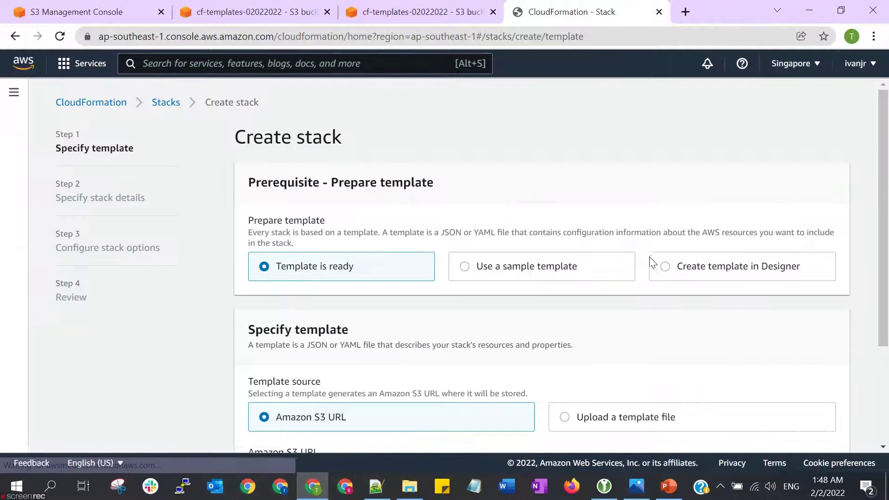
pyautogui.scroll(-2, 532, 165)
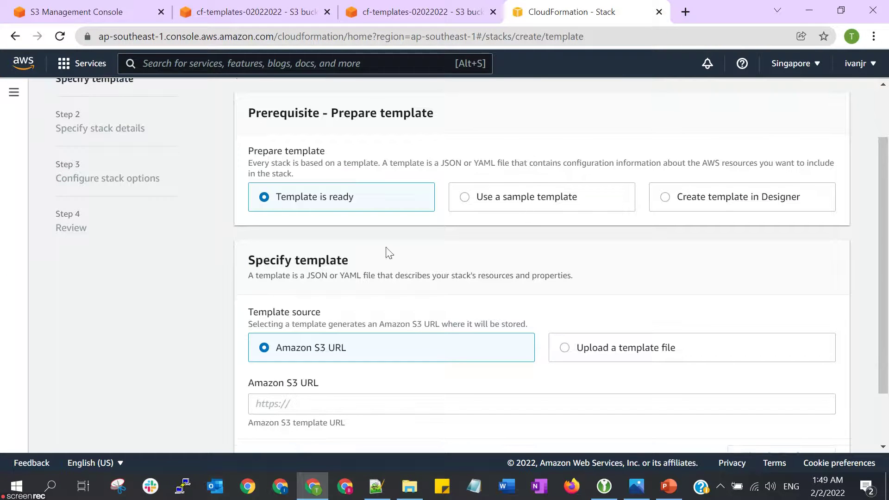
# - Copy the object URL of ec2-instance-root.yaml from S3, enter it as the stack's Amazon S3 URL and continue to the stack details
pyautogui.click(291, 9)
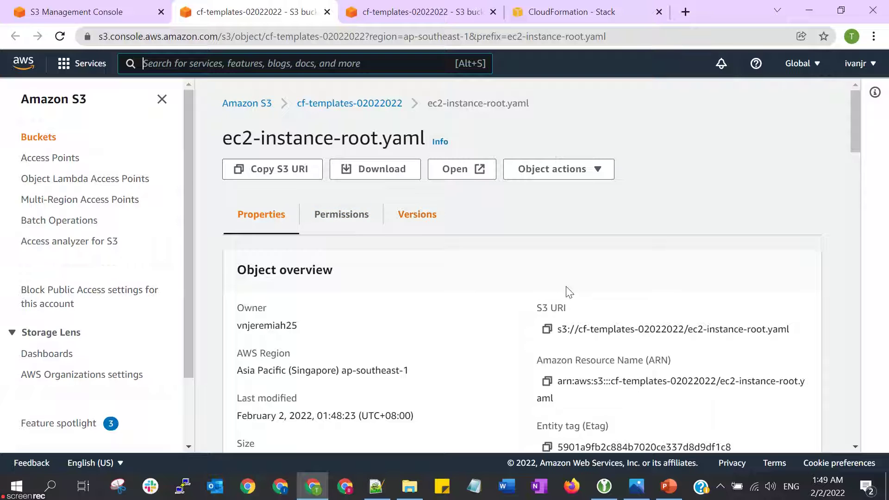
pyautogui.scroll(-4, 621, 344)
pyautogui.moveTo(692, 308); pyautogui.dragTo(557, 291)
pyautogui.hotkey('ctrl', 'c')
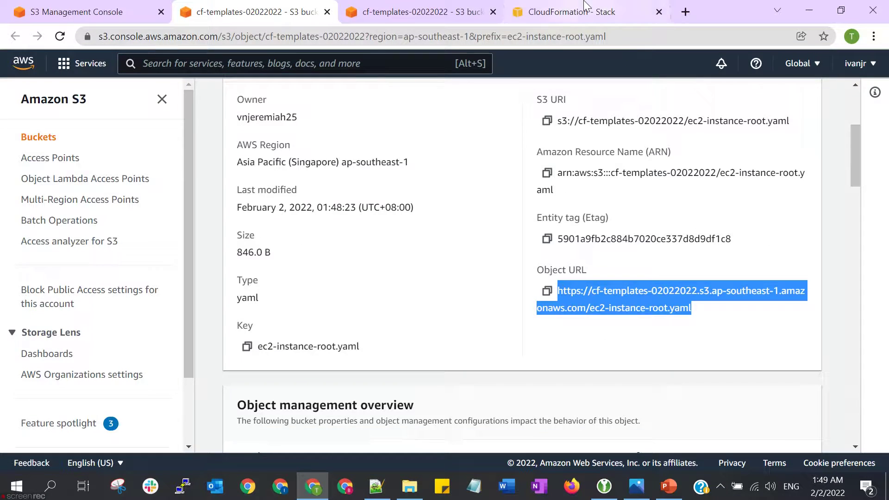
pyautogui.click(572, 11)
pyautogui.scroll(-1, 373, 327)
pyautogui.click(298, 331)
pyautogui.hotkey('ctrl', 'v')
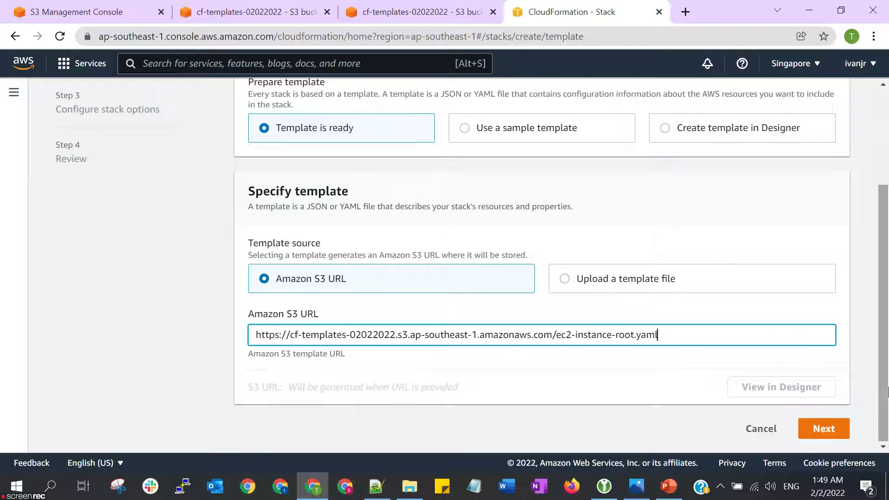
pyautogui.click(824, 427)
# - Name the stack TestNestedStack
pyautogui.scroll(-1, 405, 264)
pyautogui.click(310, 169)
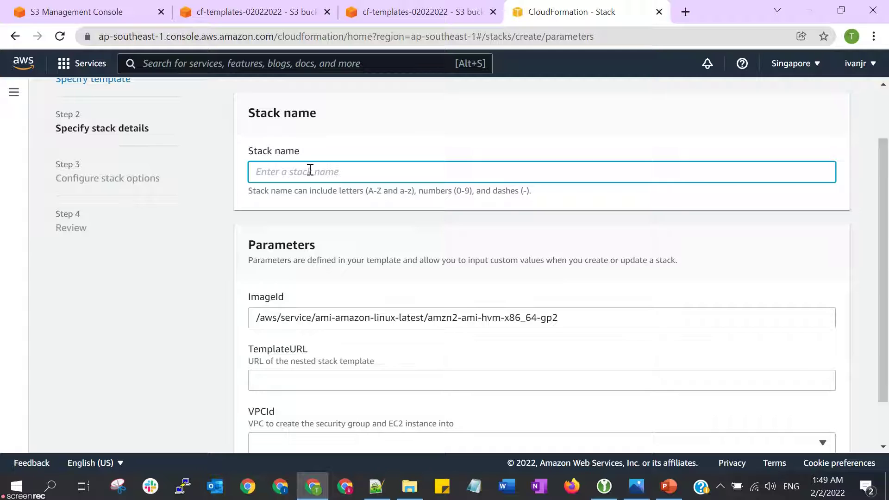
pyautogui.write('TestNestedStack')
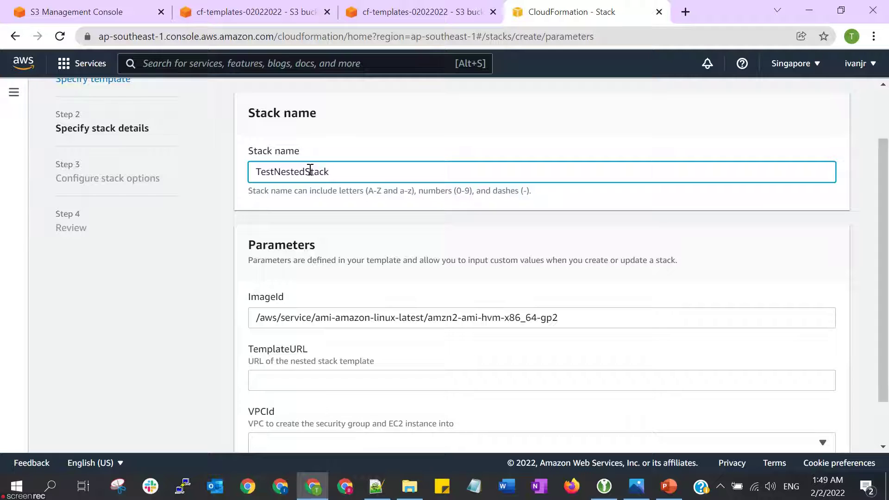
# - Compare the stack's ImageId parameter with the ImageId default in ec2-instance-root.yaml in Notepad++, returning to the stack details in the browser
pyautogui.click(388, 317)
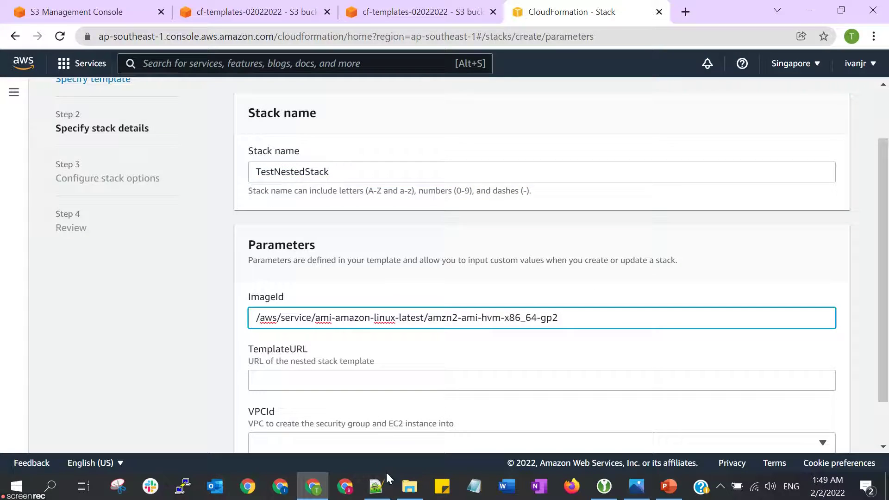
pyautogui.click(384, 493)
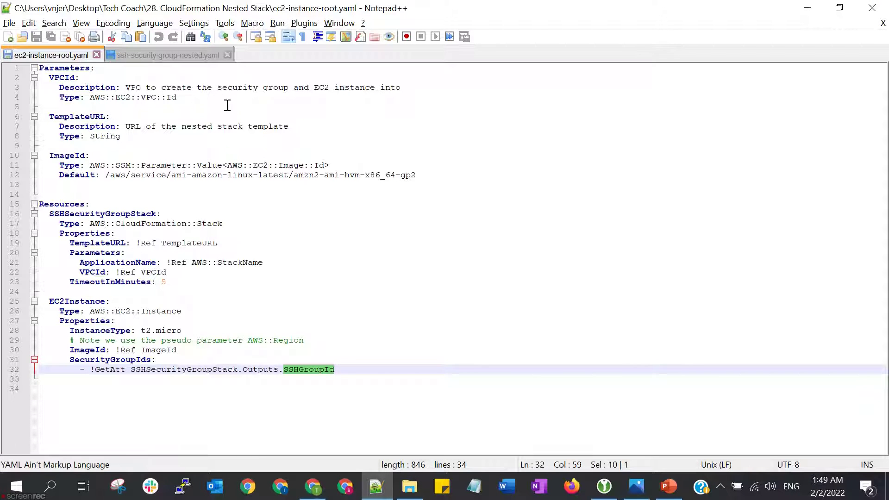
pyautogui.hotkey('alt', 'Tab')
pyautogui.moveTo(341, 173); pyautogui.dragTo(239, 175)
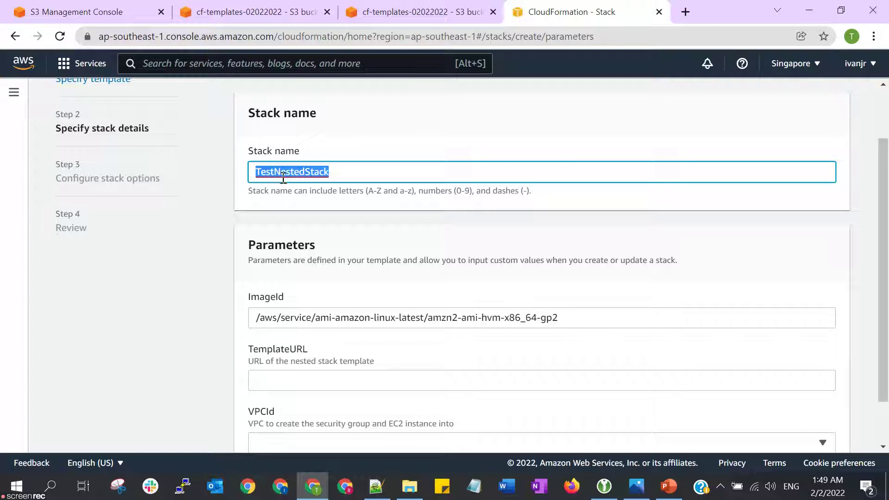
pyautogui.scroll(-1, 342, 189)
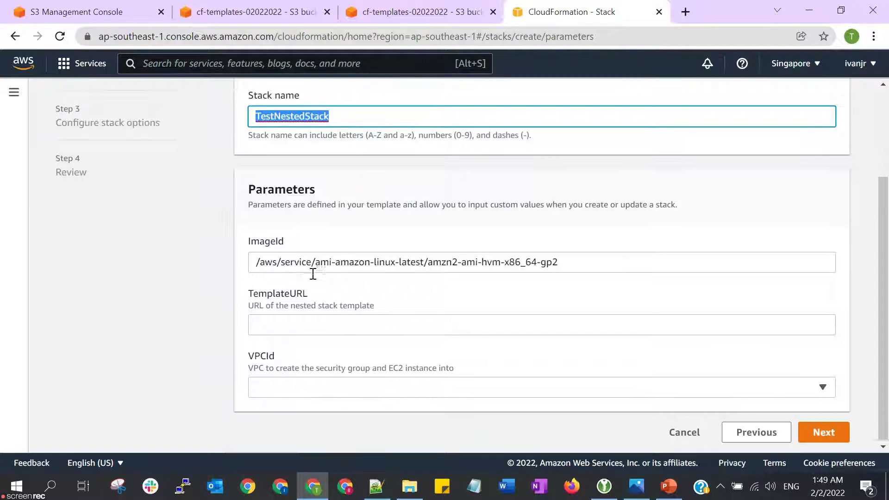
pyautogui.hotkey('alt', 'Tab')
pyautogui.moveTo(434, 178); pyautogui.dragTo(72, 175)
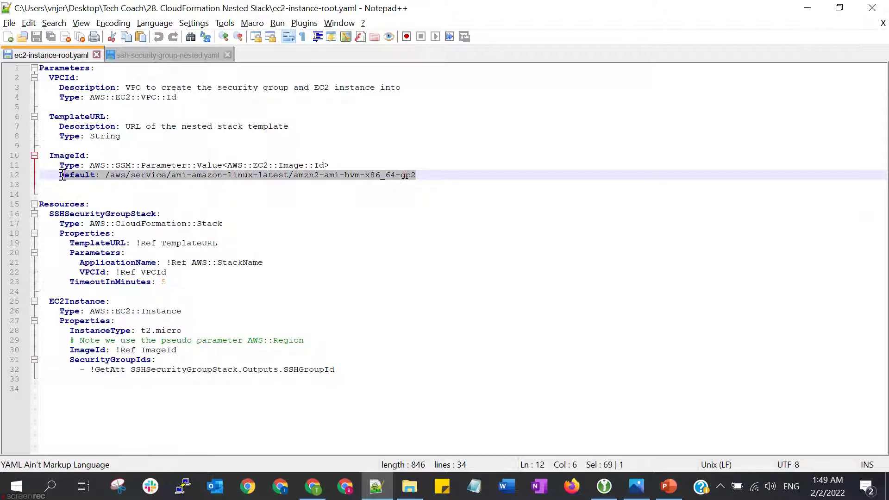
pyautogui.click(284, 179)
pyautogui.hotkey('alt', 'Tab')
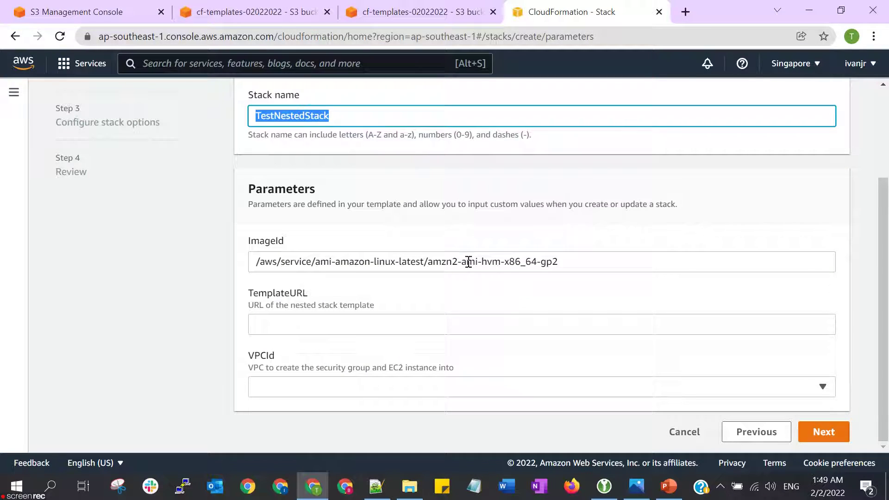
pyautogui.click(587, 262)
# - Check the TemplateURL parameter definition in ec2-instance-root.yaml in Notepad++ and return to the empty TemplateURL field in the browser
pyautogui.click(397, 325)
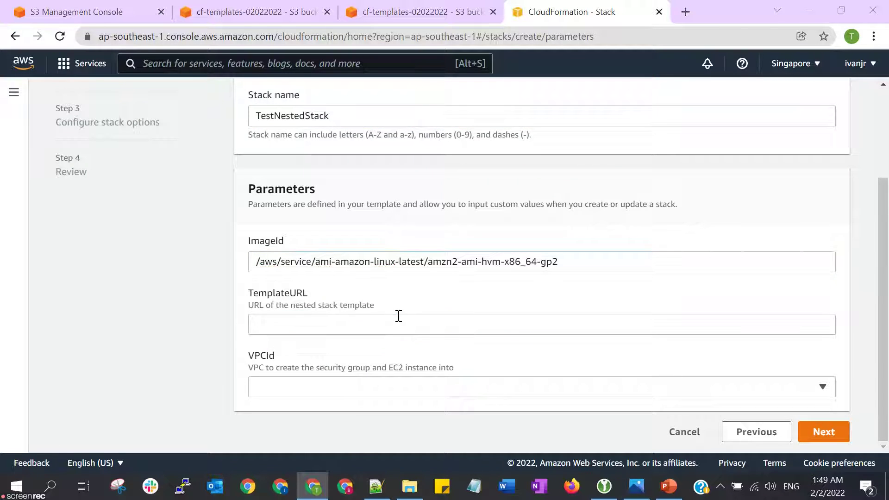
pyautogui.hotkey('alt', 'Tab')
pyautogui.hotkey('alt', 'Tab')
pyautogui.hotkey('alt', 'Tab')
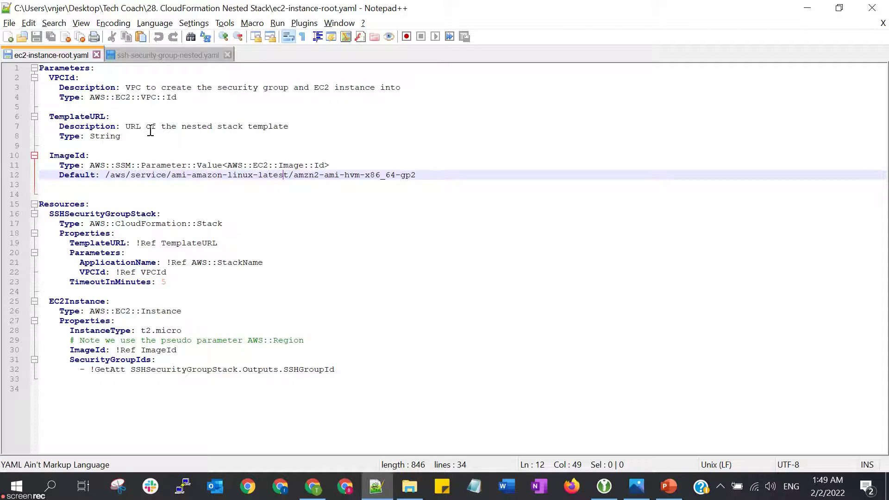
pyautogui.click(133, 137)
pyautogui.moveTo(17, 128); pyautogui.dragTo(17, 118)
pyautogui.hotkey('alt', 'Tab')
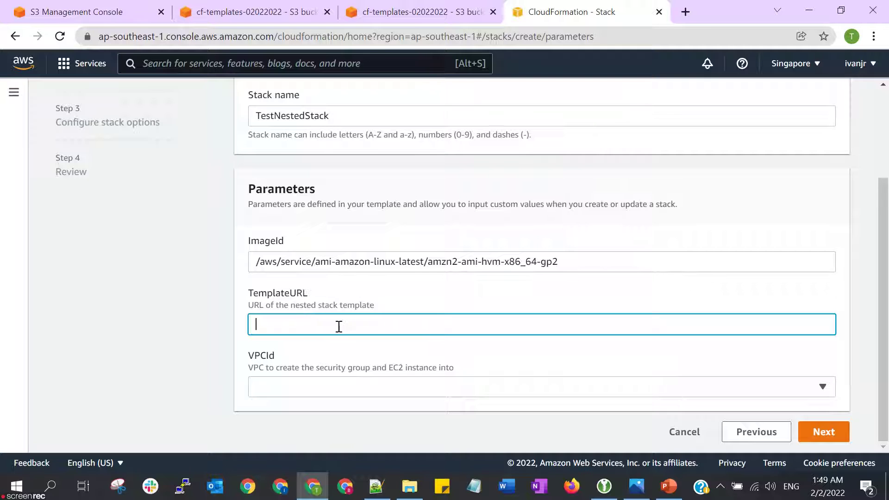
# - Copy the object URL of ssh-security-group-nested.yaml from its S3 page and paste it as the stack's TemplateURL parameter
pyautogui.click(405, 11)
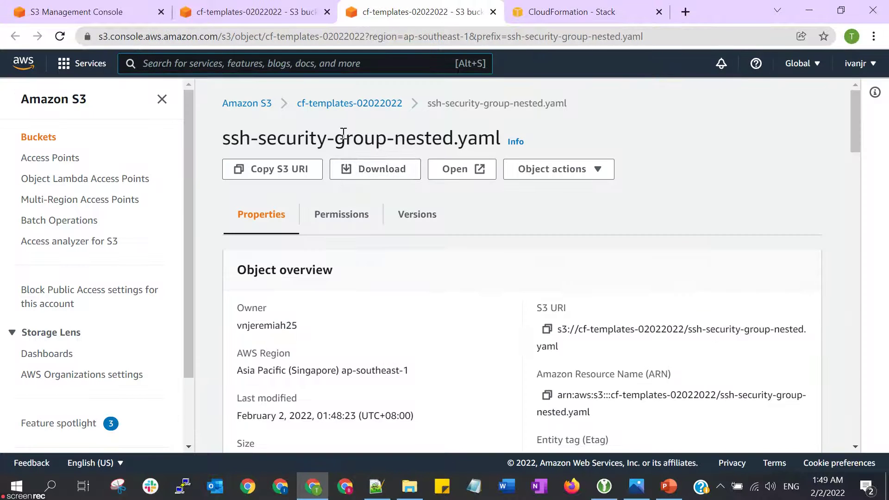
pyautogui.scroll(-3, 586, 341)
pyautogui.moveTo(730, 391); pyautogui.dragTo(561, 374)
pyautogui.hotkey('ctrl', 'c')
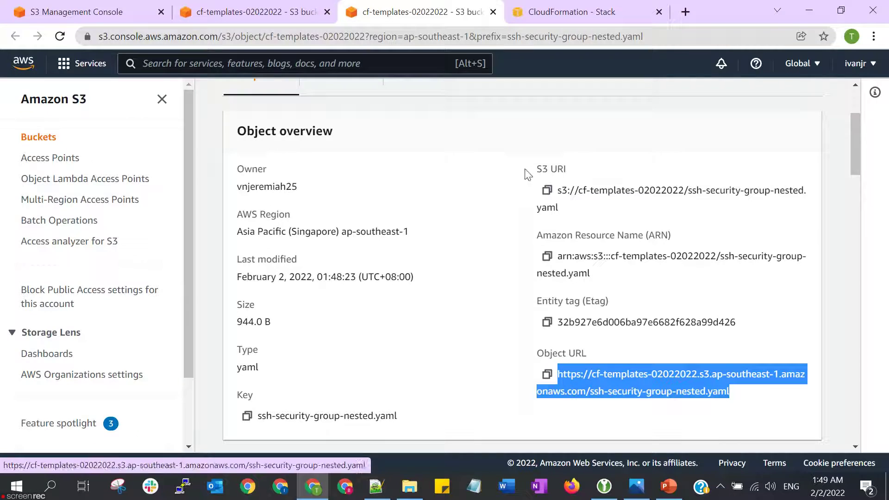
pyautogui.click(570, 12)
pyautogui.hotkey('ctrl', 'v')
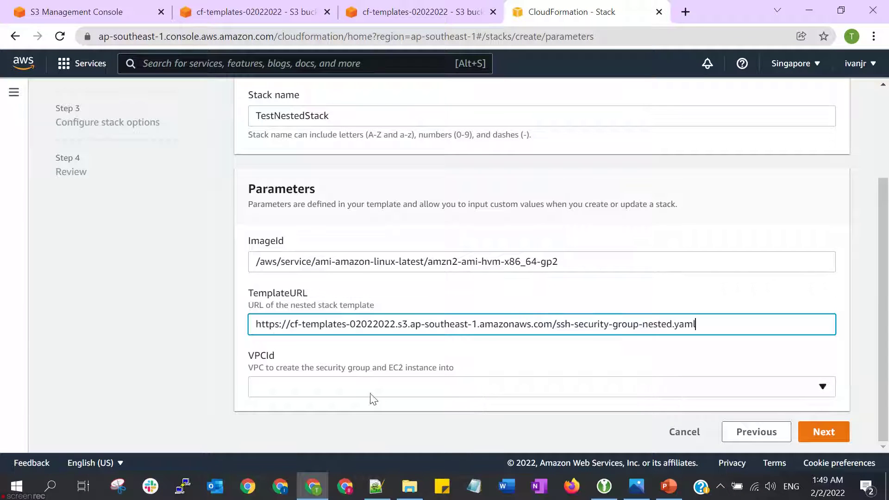
# - Set the VPCId parameter to vpc-ed35de8b (172.31.0.0/16) and continue to the stack options
pyautogui.click(378, 395)
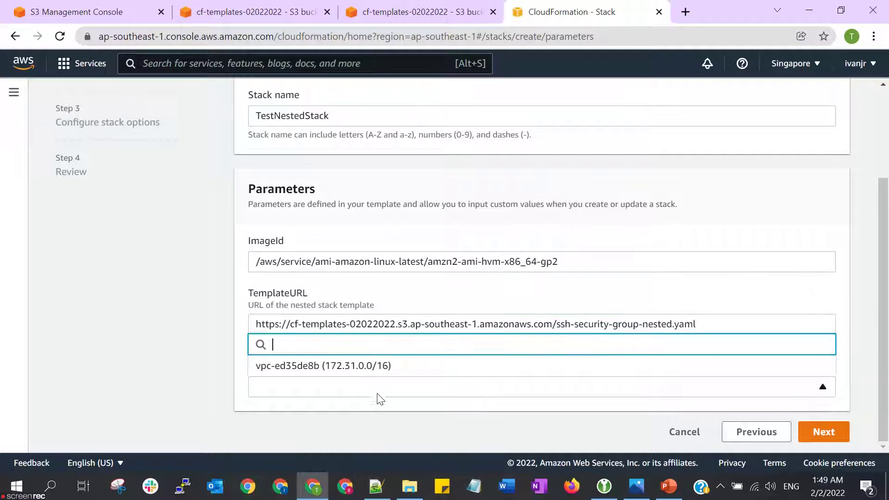
pyautogui.click(383, 367)
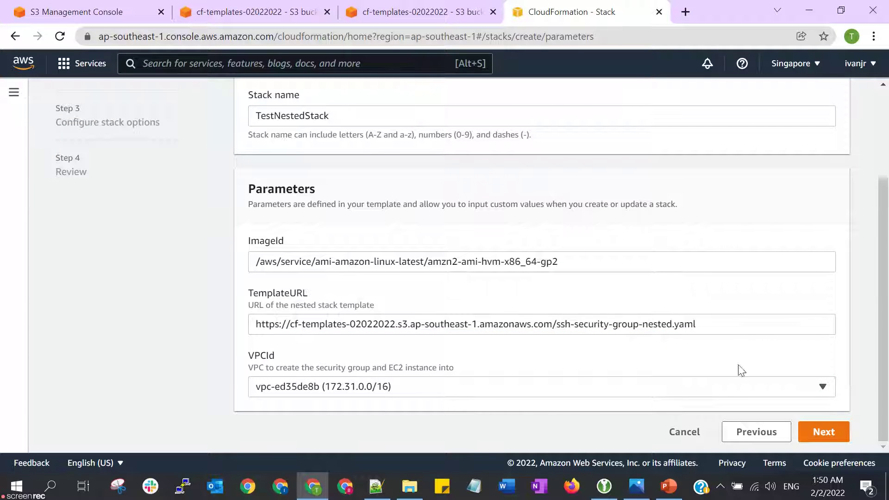
pyautogui.click(822, 430)
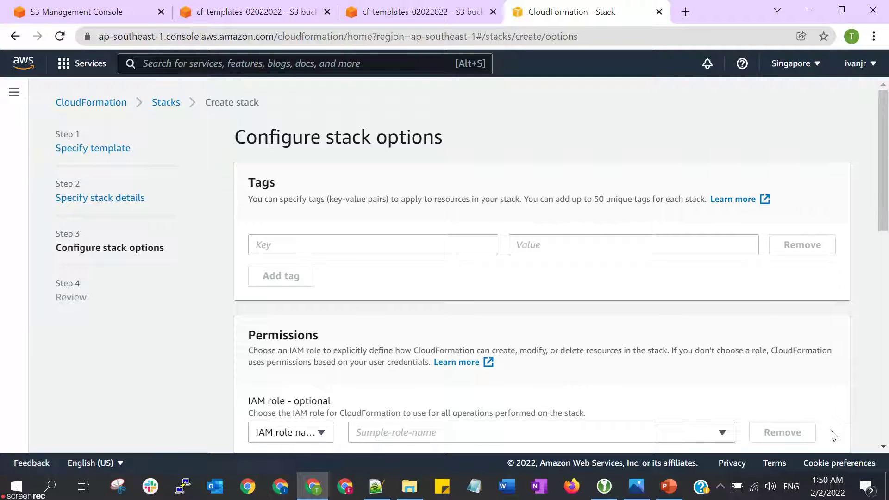
# - Keep the default stack options, acknowledge the IAM custom-name and CAPABILITY_AUTO_EXPAND capabilities, and create the stack
pyautogui.scroll(-5, 703, 264)
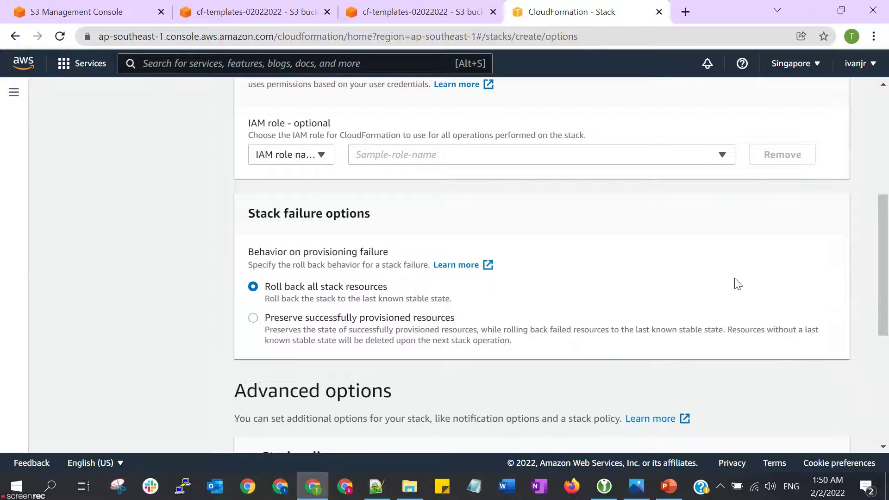
pyautogui.scroll(-6, 759, 301)
pyautogui.click(821, 430)
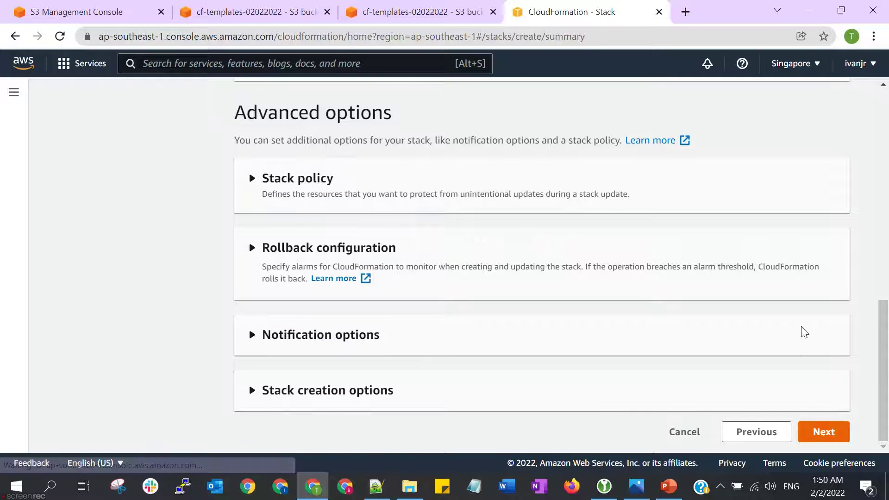
pyautogui.scroll(-15, 813, 343)
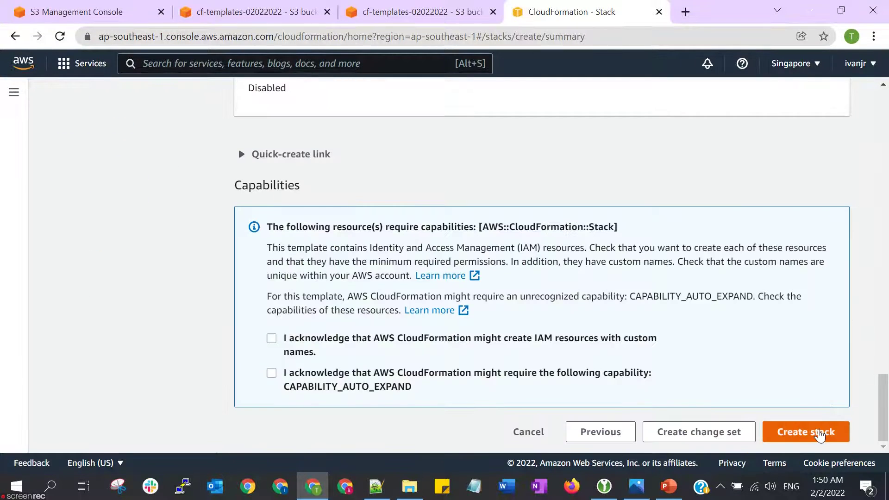
pyautogui.click(319, 342)
pyautogui.click(316, 378)
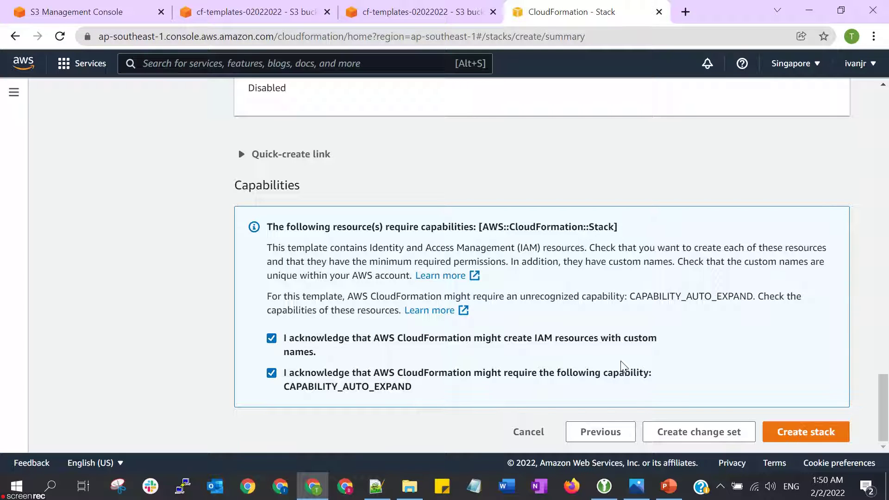
pyautogui.click(832, 435)
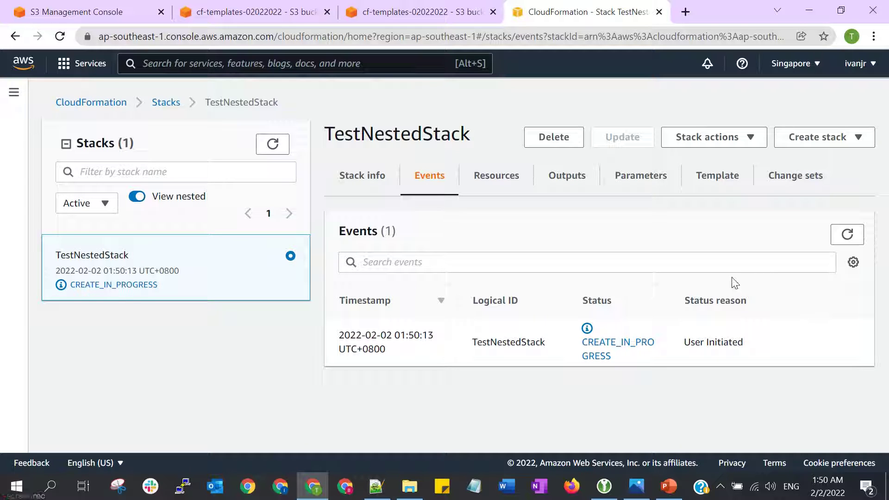
# - Refresh the TestNestedStack events repeatedly to check the creation progress
pyautogui.click(856, 237)
pyautogui.scroll(-1, 859, 244)
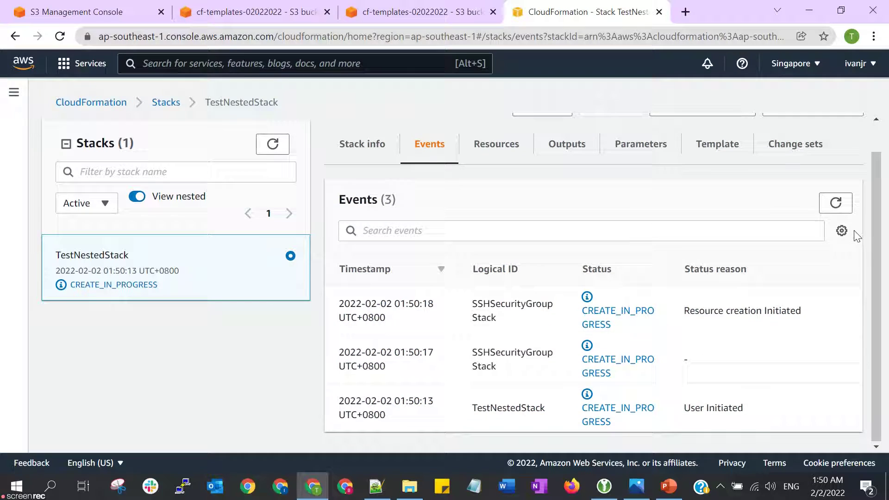
pyautogui.click(840, 207)
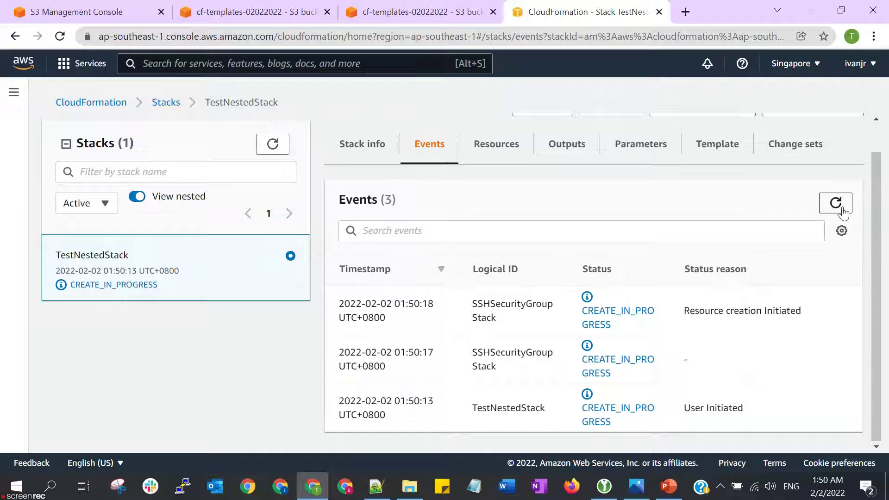
pyautogui.click(839, 210)
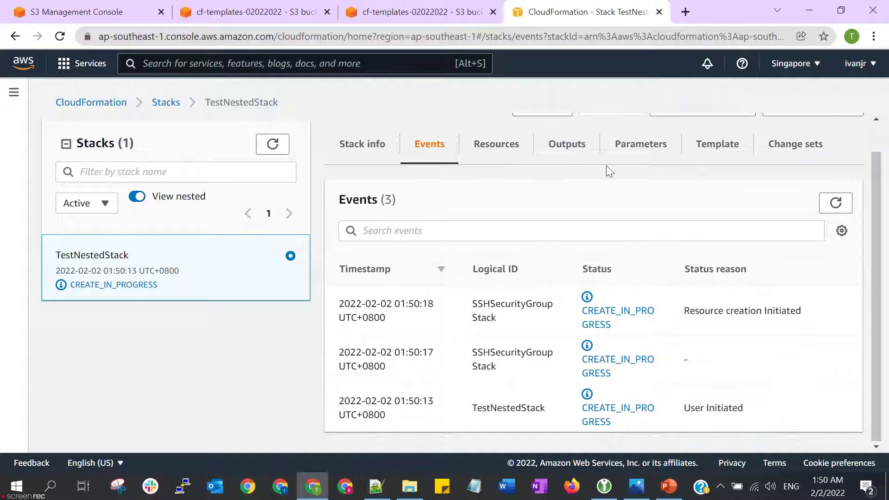
# - Review the stack info of TestNestedStack, including its status and root and parent stack fields
pyautogui.scroll(1, 368, 193)
pyautogui.click(366, 187)
pyautogui.scroll(-3, 692, 233)
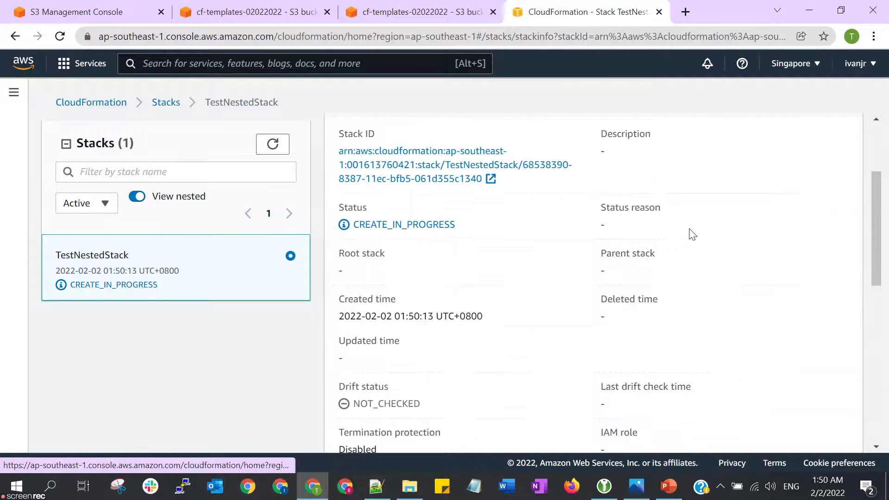
pyautogui.scroll(-3, 601, 222)
pyautogui.scroll(2, 441, 215)
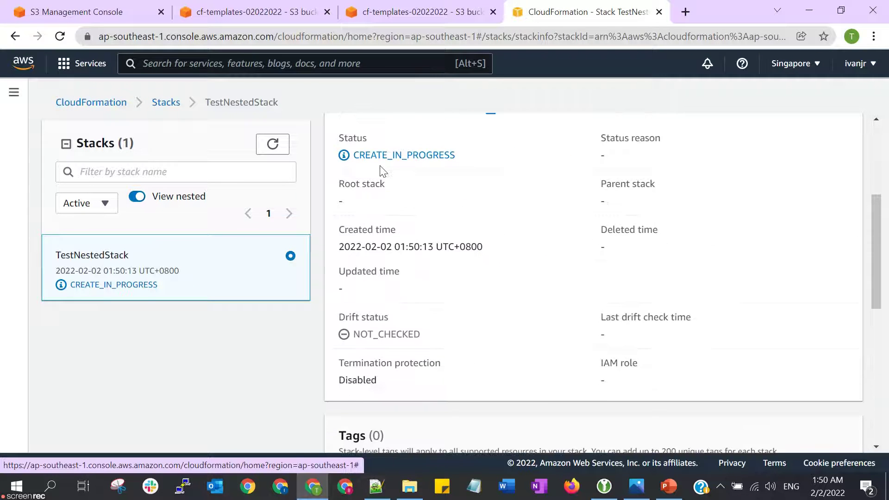
# - Refresh the TestNestedStack events and examine the SSHSecurityGroupStack entry among the stack's resources
pyautogui.scroll(3, 477, 228)
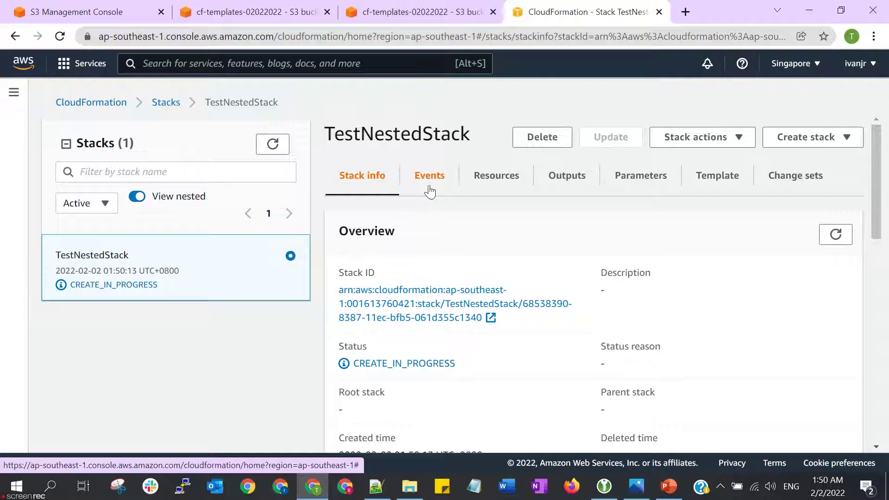
pyautogui.click(429, 190)
pyautogui.click(846, 235)
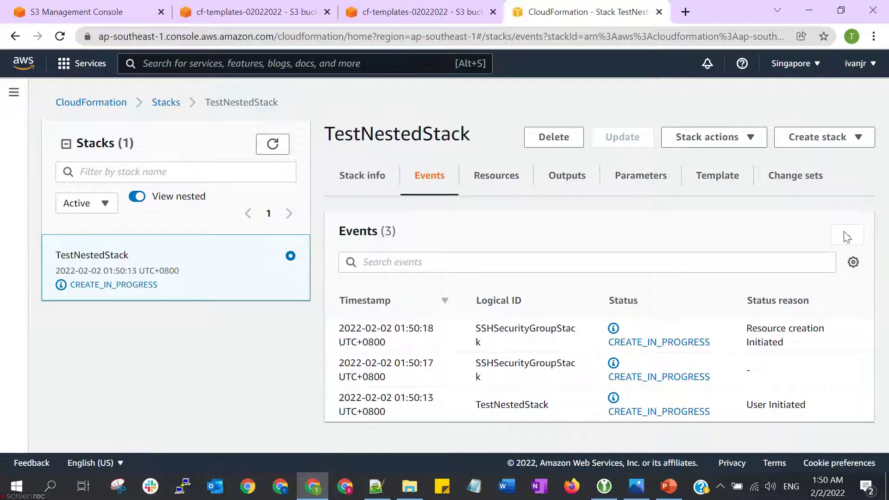
pyautogui.click(516, 184)
pyautogui.scroll(-5, 776, 254)
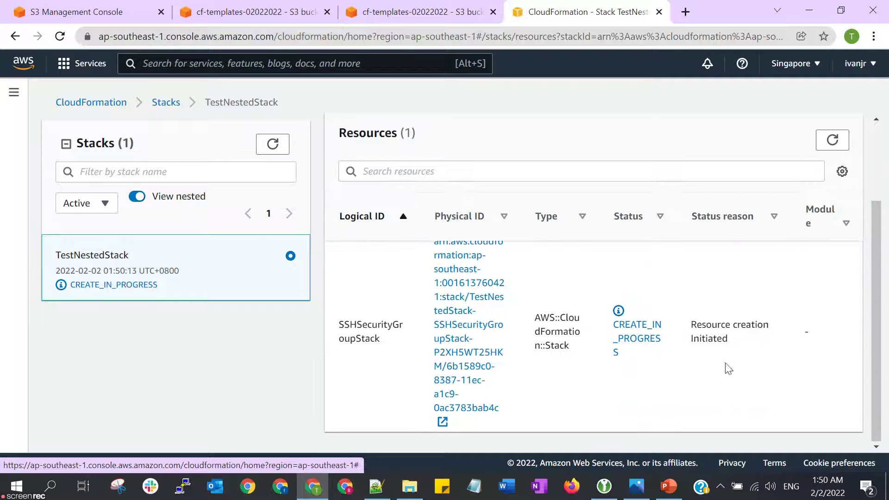
pyautogui.doubleClick(346, 322)
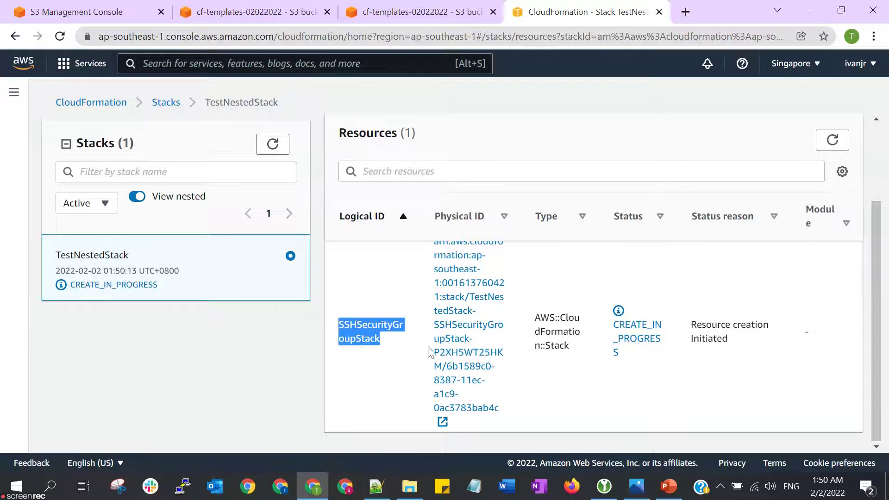
pyautogui.click(366, 334)
pyautogui.doubleClick(364, 334)
pyautogui.scroll(2, 366, 336)
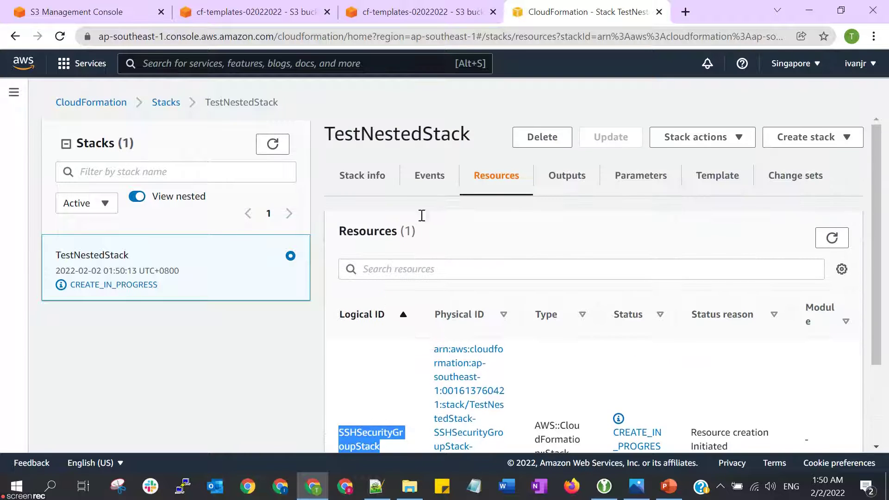
# - Review the outputs of TestNestedStack and its ImageId, TemplateURL and VPCId parameters
pyautogui.click(556, 181)
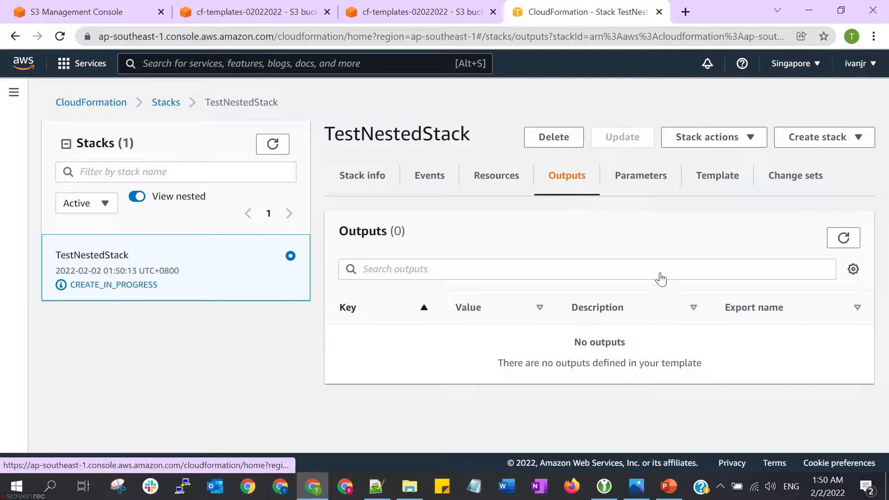
pyautogui.click(632, 178)
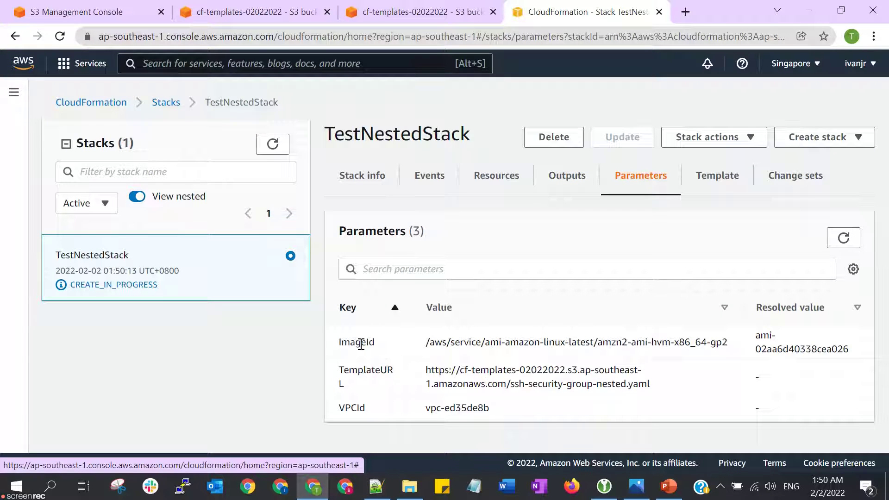
pyautogui.moveTo(508, 415); pyautogui.dragTo(332, 350)
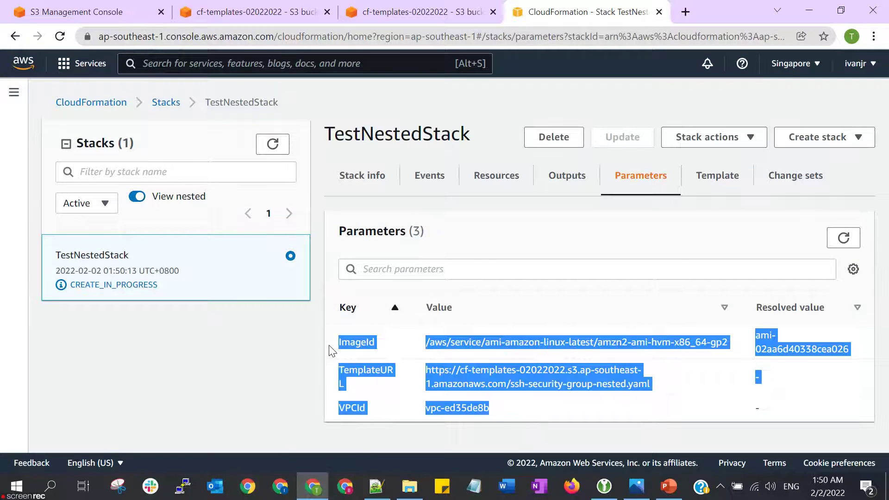
pyautogui.click(325, 353)
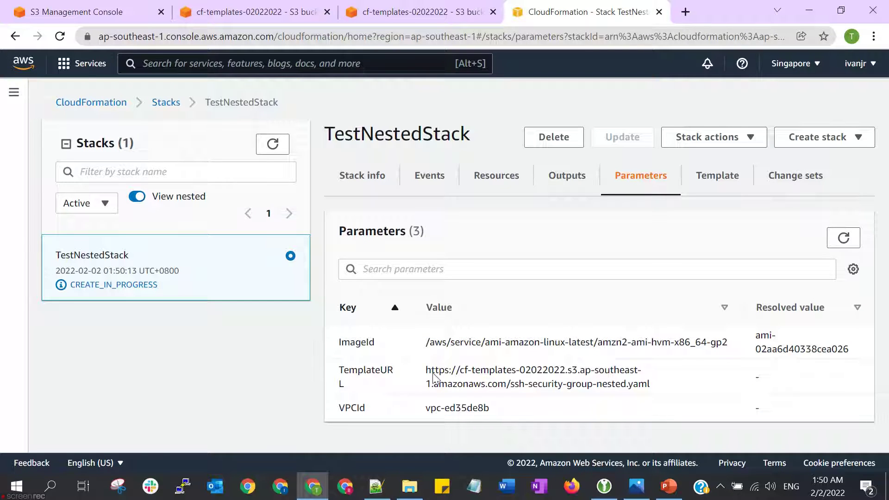
# - Switch to Notepad++ and compare the stack's parameters with the Parameters section of ec2-instance-root.yaml
pyautogui.click(376, 486)
pyautogui.press('Down')
pyautogui.press('Down')
pyautogui.press('Down')
pyautogui.press('Down')
pyautogui.press('Down')
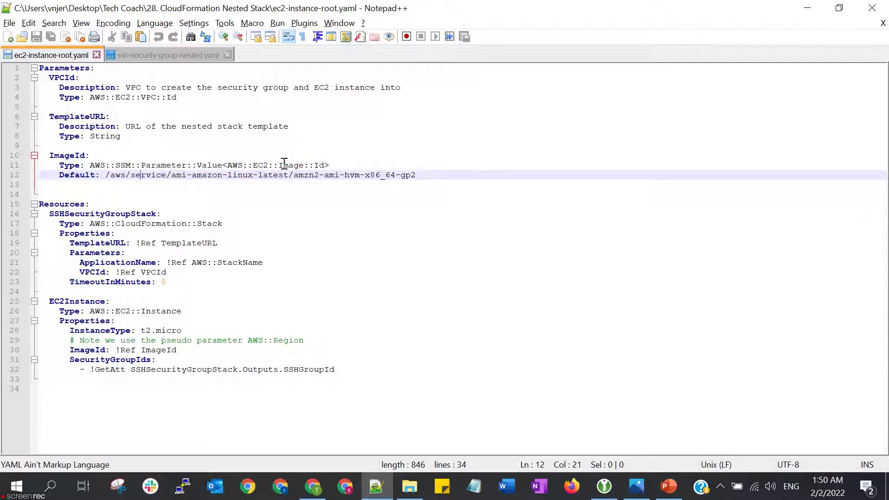
pyautogui.moveTo(442, 175); pyautogui.dragTo(40, 68)
pyautogui.hotkey('alt', 'Tab')
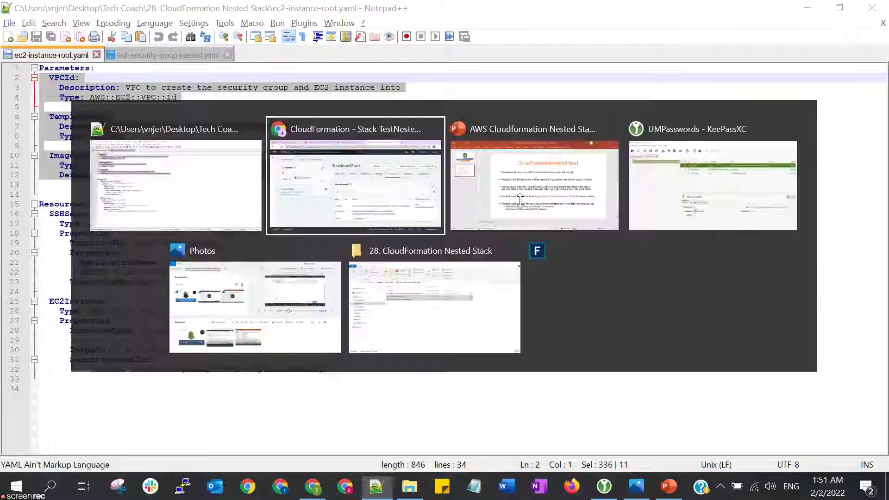
# - Return to CloudFormation and read through the template of TestNestedStack
pyautogui.click(700, 183)
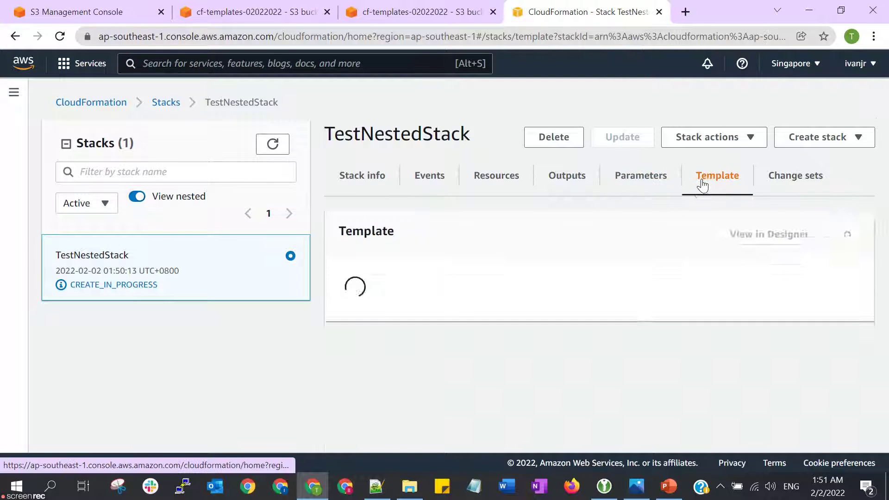
pyautogui.scroll(-1, 710, 288)
pyautogui.scroll(-5, 710, 288)
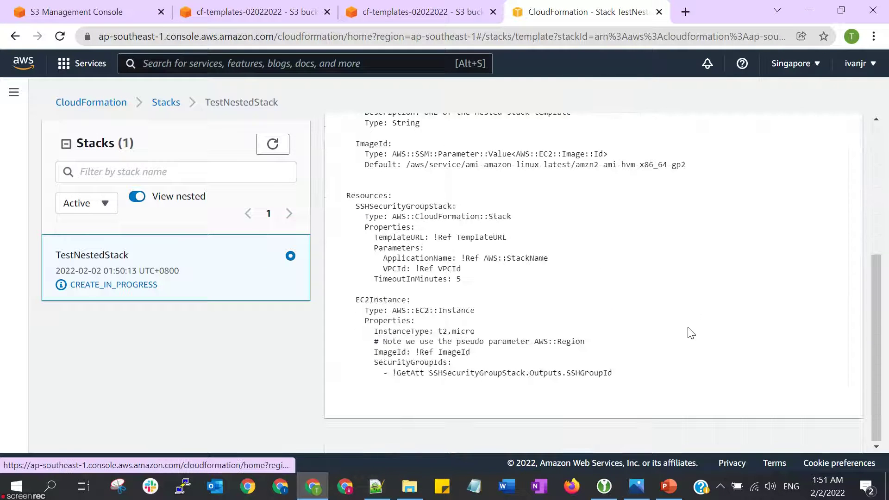
pyautogui.scroll(5, 688, 332)
pyautogui.scroll(1, 654, 332)
pyautogui.scroll(-5, 655, 331)
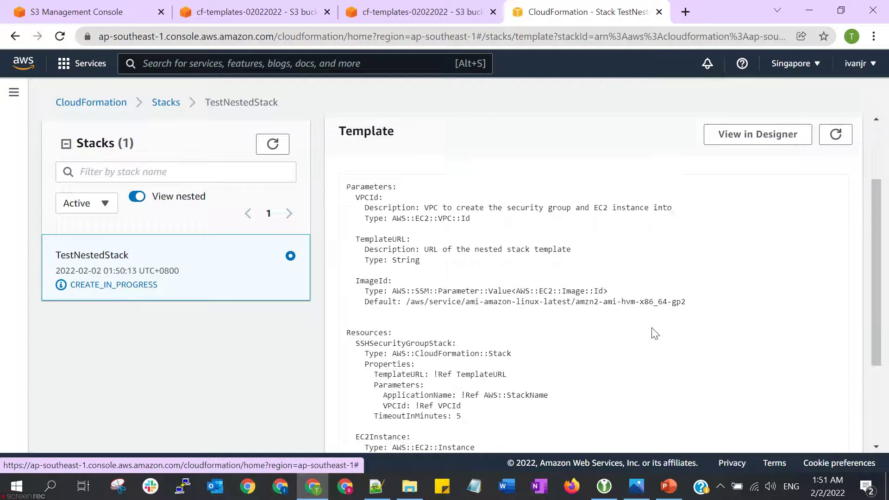
pyautogui.scroll(5, 591, 342)
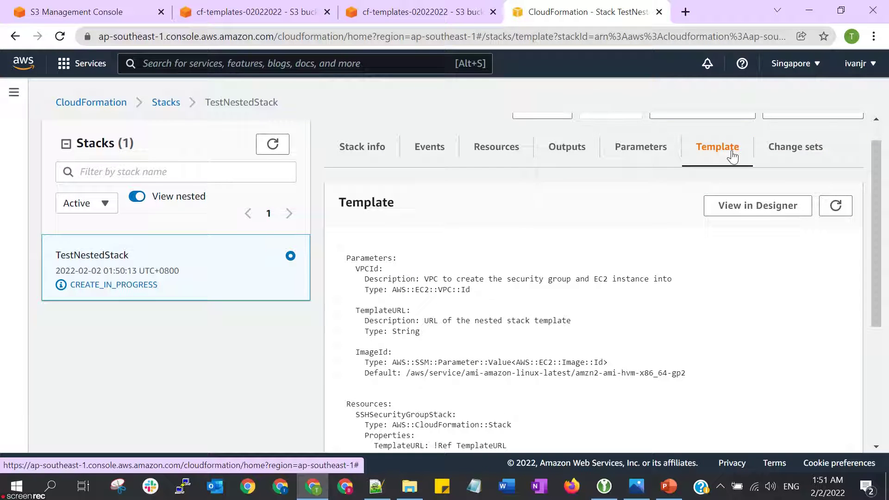
# - Check the TestNestedStack resources and refresh its events to follow the EC2Instance creation
pyautogui.click(499, 152)
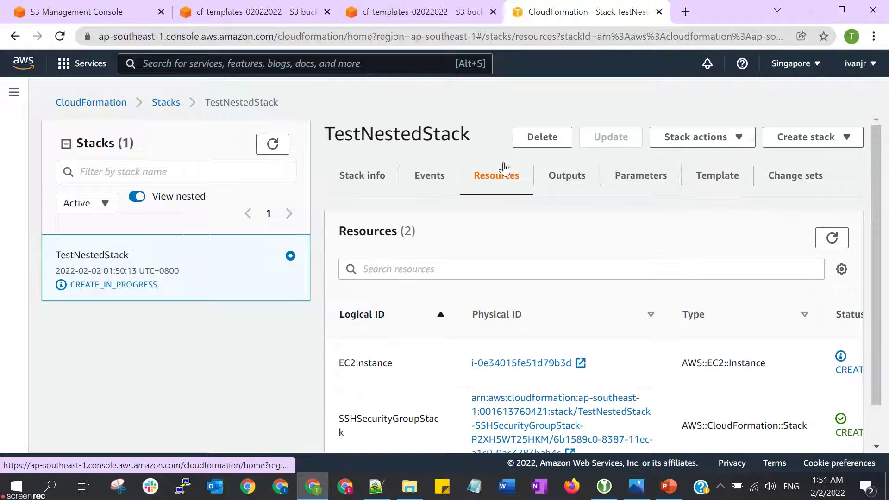
pyautogui.scroll(-1, 488, 226)
pyautogui.click(435, 133)
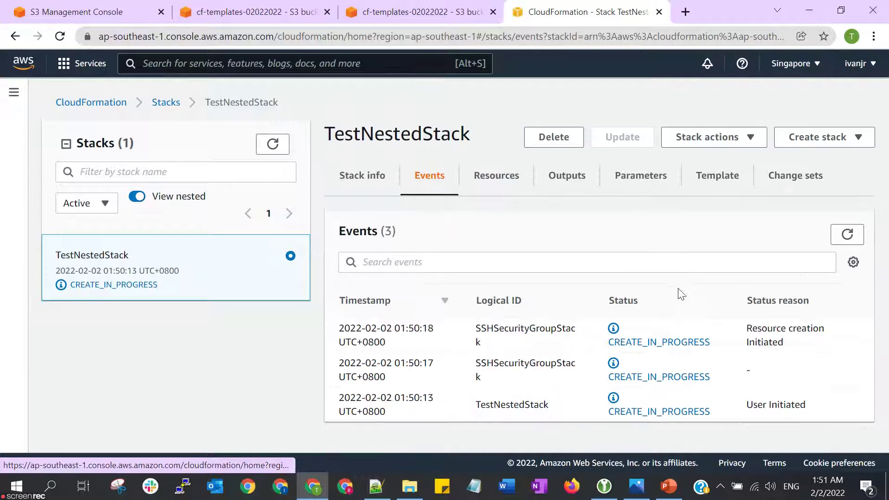
pyautogui.click(835, 233)
pyautogui.scroll(-1, 731, 307)
pyautogui.scroll(-2, 732, 308)
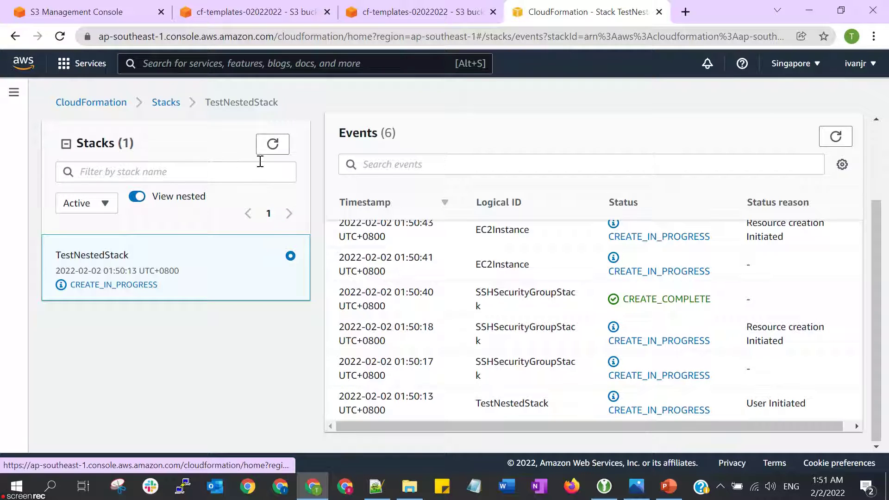
# - Refresh the stack list and review the events and resources of the nested SSHSecurityGroupStack stack
pyautogui.click(272, 144)
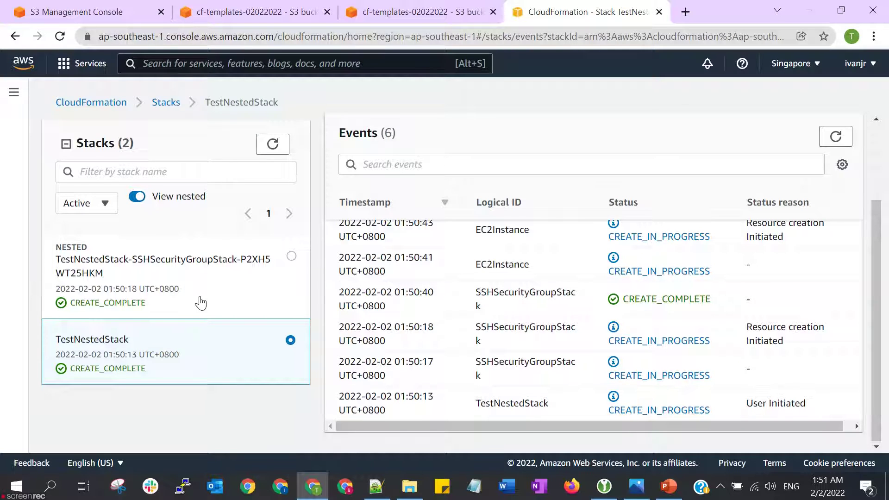
pyautogui.click(172, 271)
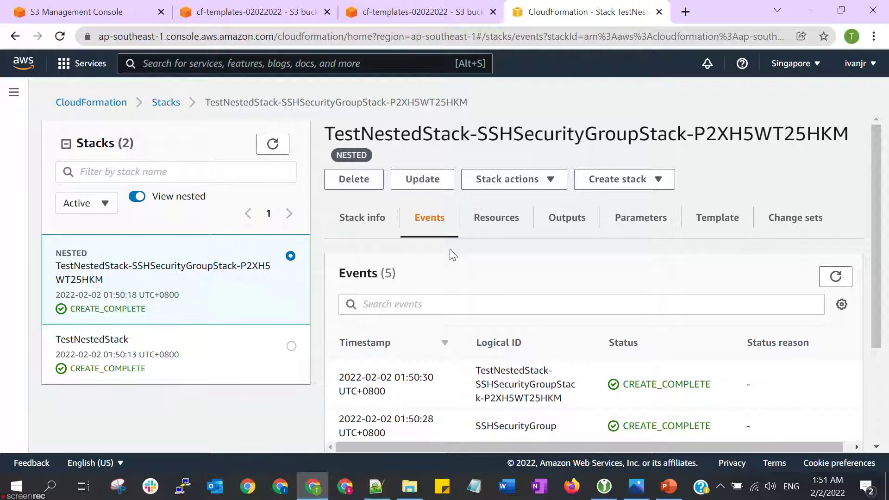
pyautogui.scroll(-3, 501, 222)
pyautogui.scroll(3, 500, 221)
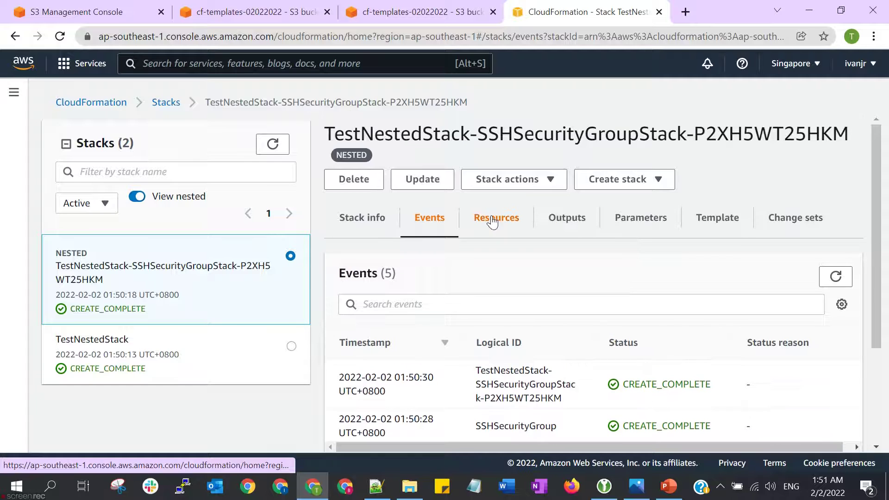
pyautogui.click(493, 223)
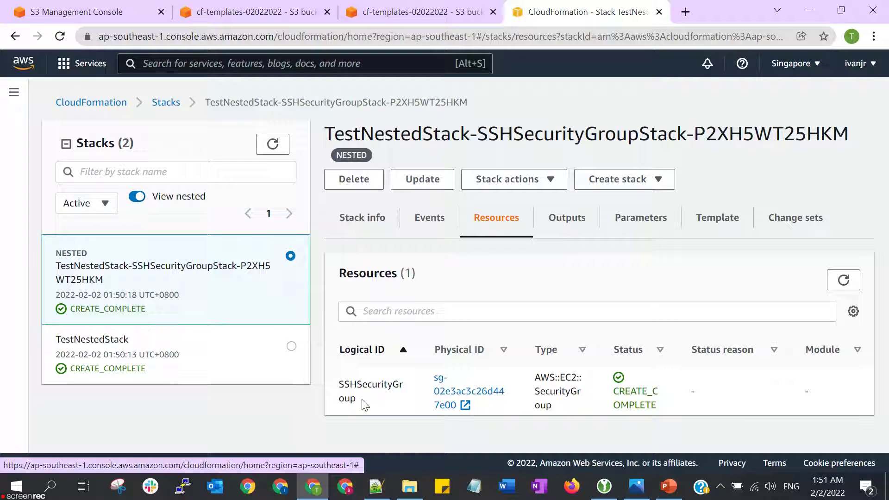
pyautogui.moveTo(361, 405); pyautogui.dragTo(332, 377)
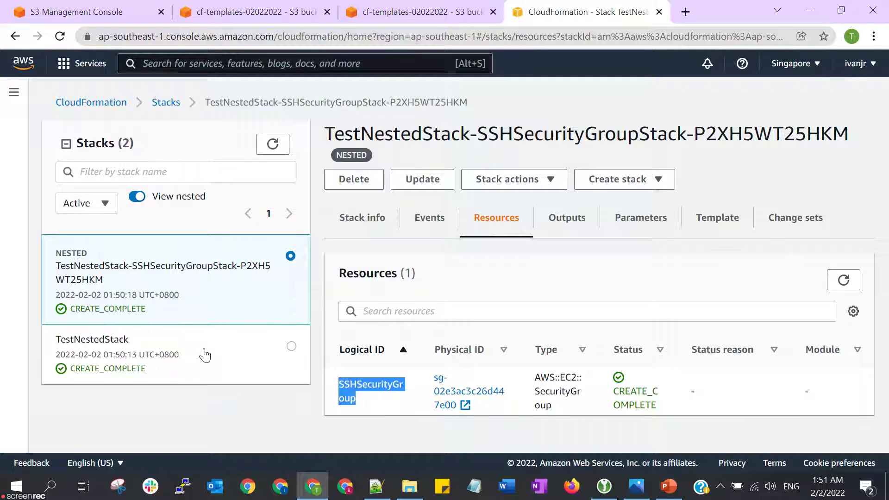
# - Examine the EC2Instance and SSHSecurityGroupStack entries in the resources of the root TestNestedStack
pyautogui.click(222, 354)
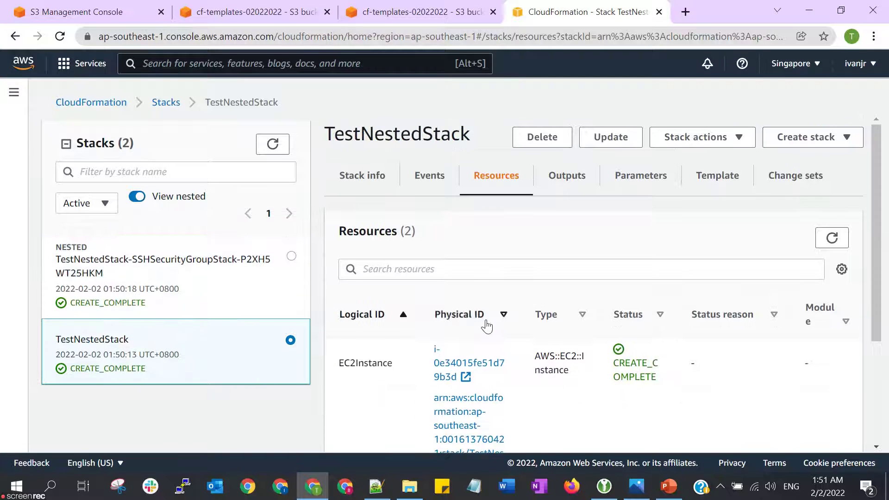
pyautogui.scroll(-3, 509, 324)
pyautogui.scroll(5, 750, 329)
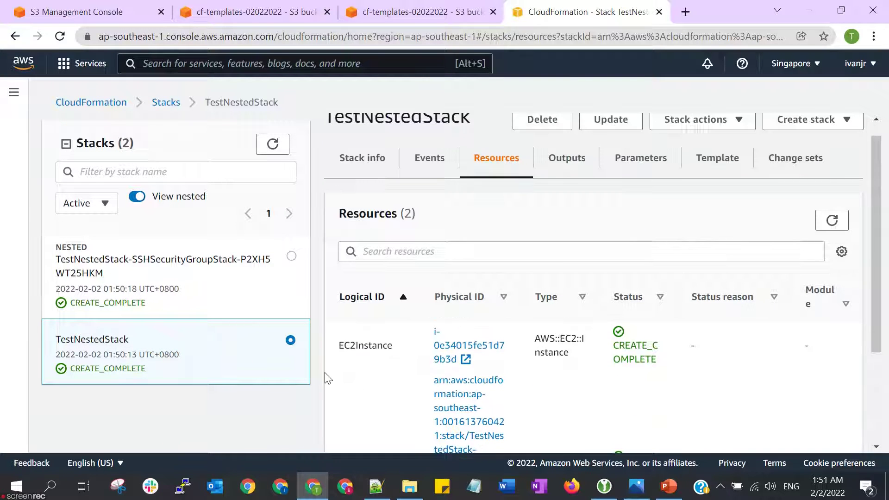
pyautogui.scroll(-1, 472, 334)
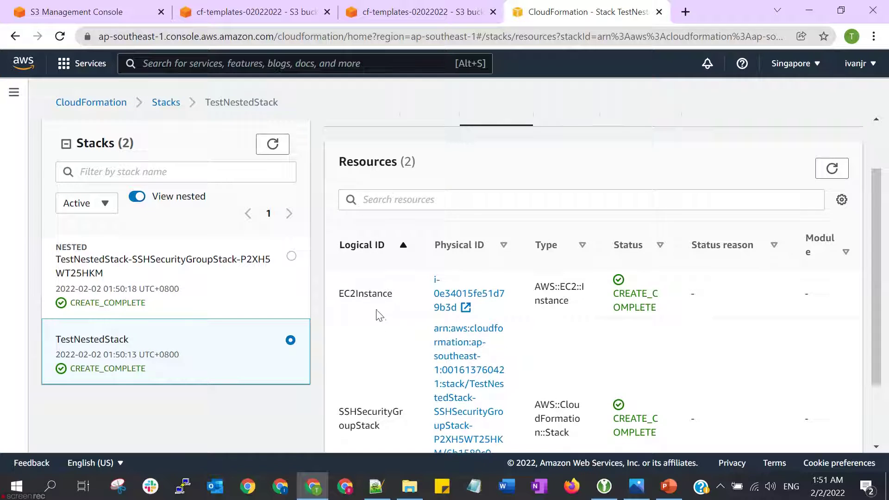
pyautogui.doubleClick(388, 293)
pyautogui.scroll(-2, 415, 313)
pyautogui.moveTo(382, 361); pyautogui.dragTo(339, 335)
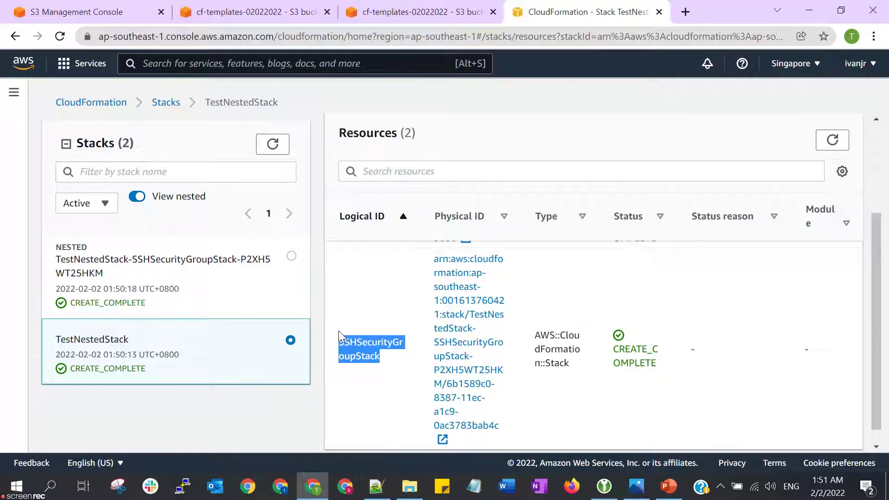
pyautogui.scroll(-1, 547, 332)
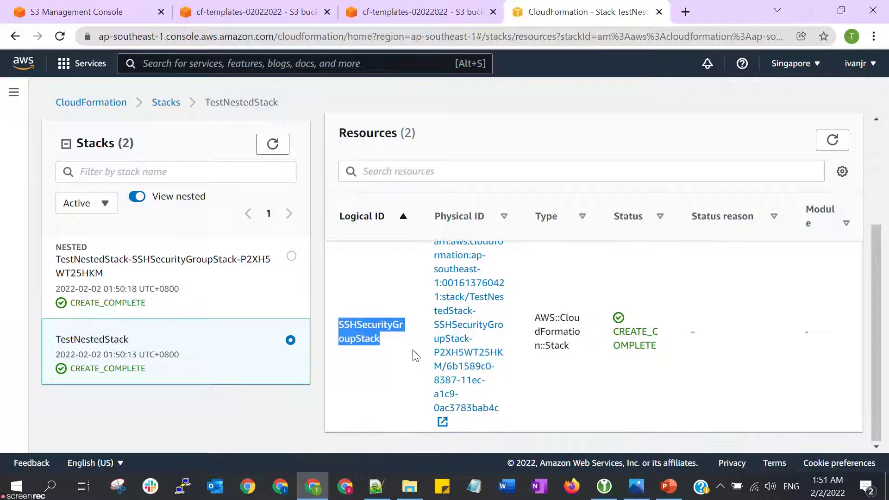
pyautogui.scroll(3, 463, 338)
pyautogui.scroll(-3, 467, 342)
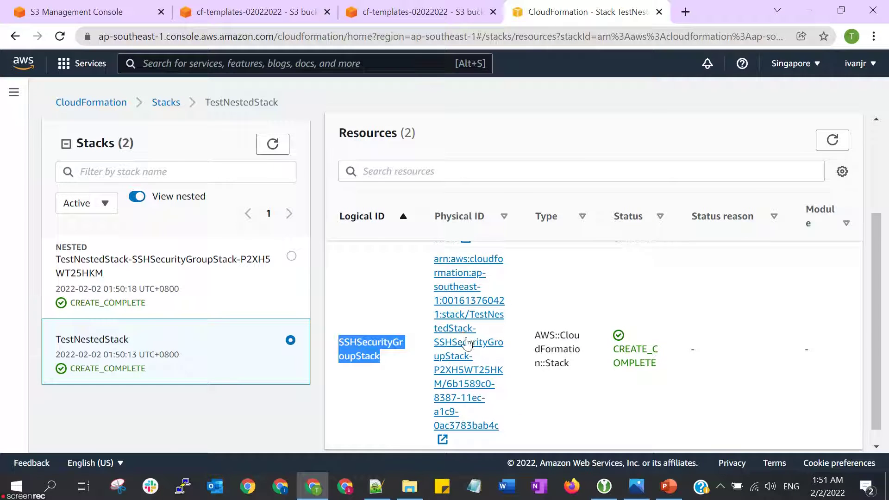
# - Reopen the nested SSHSecurityGroupStack stack and inspect its SSHSecurityGroup resource and its outputs
pyautogui.click(123, 278)
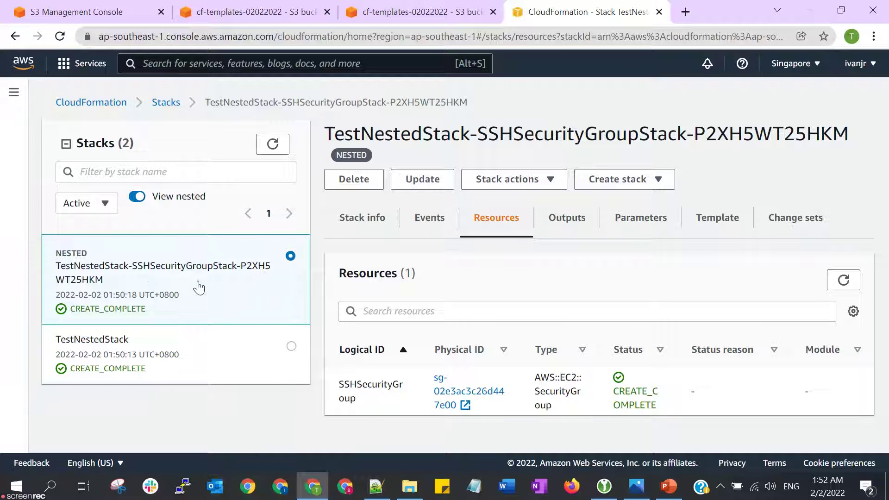
pyautogui.doubleClick(353, 401)
pyautogui.click(377, 402)
pyautogui.click(573, 237)
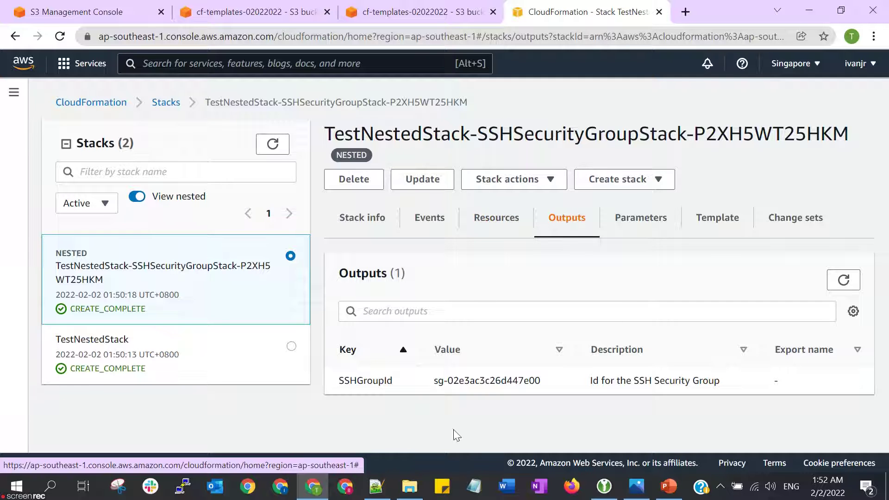
# - Switch to Notepad++ and compare the nested stack's outputs with the Outputs section of ssh-security-group-nested.yaml
pyautogui.click(376, 485)
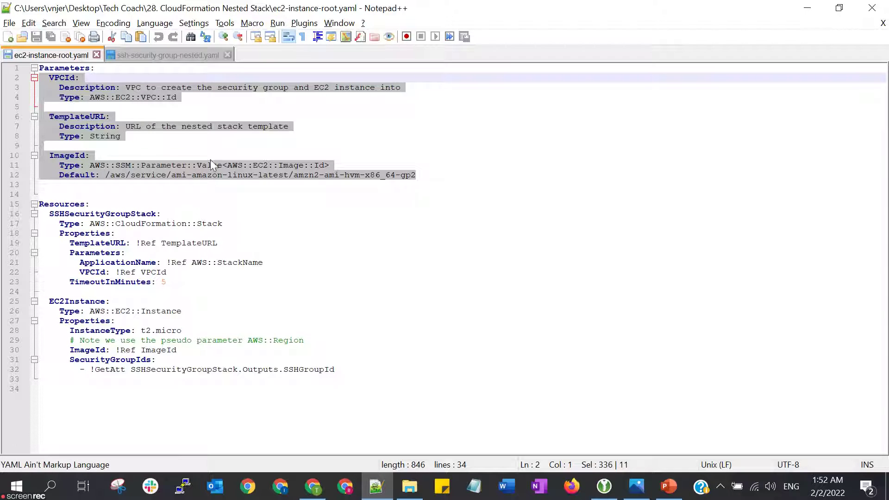
pyautogui.click(167, 55)
pyautogui.moveTo(294, 417); pyautogui.dragTo(43, 366)
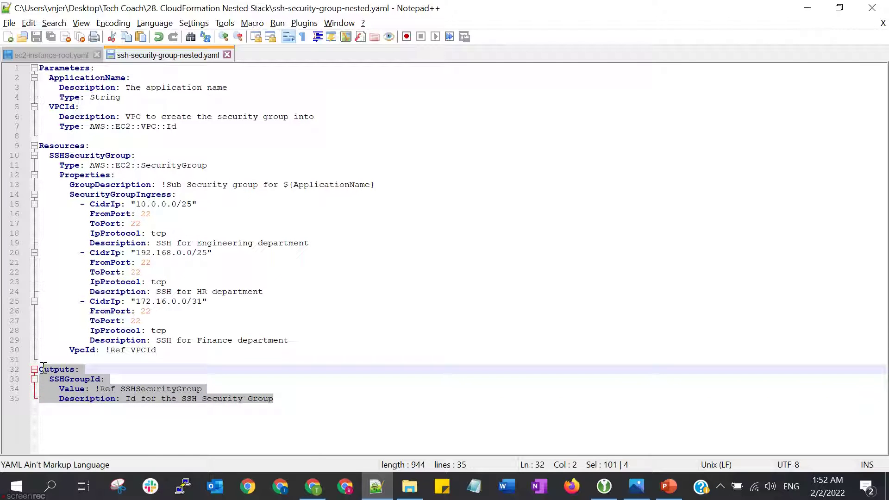
pyautogui.click(190, 383)
pyautogui.moveTo(286, 408); pyautogui.dragTo(28, 370)
pyautogui.hotkey('alt', 'Tab')
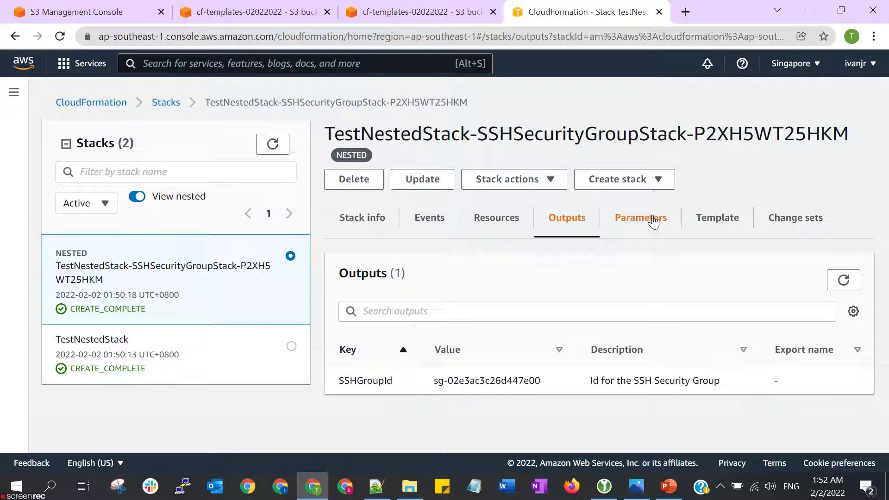
# - Review the nested stack's parameters and open the list of running EC2 instances from the EC2 dashboard
pyautogui.click(663, 222)
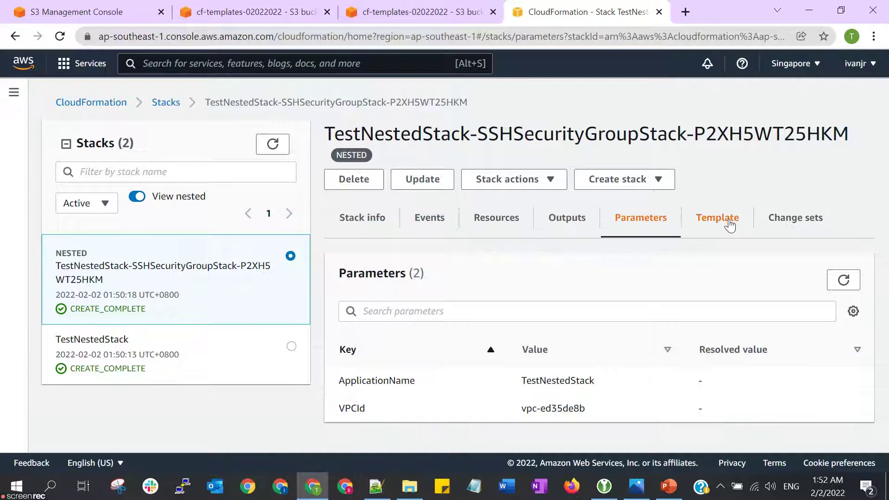
pyautogui.click(267, 67)
pyautogui.write('ec2')
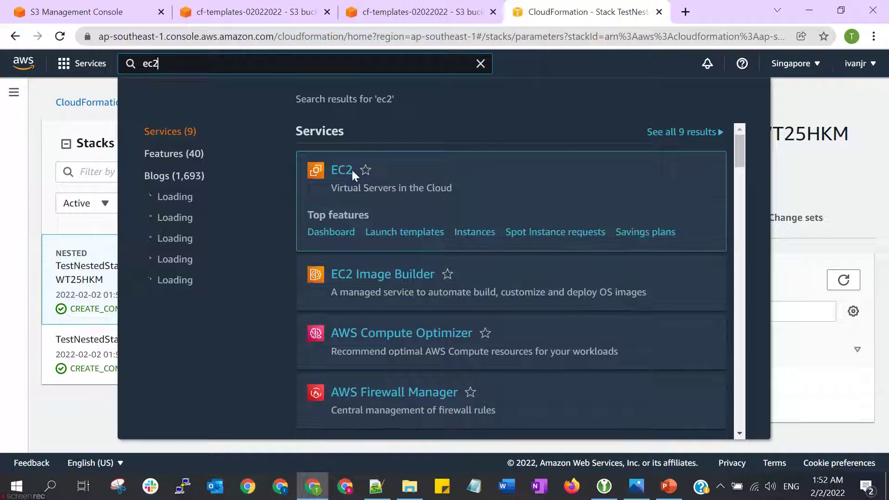
pyautogui.click(352, 170)
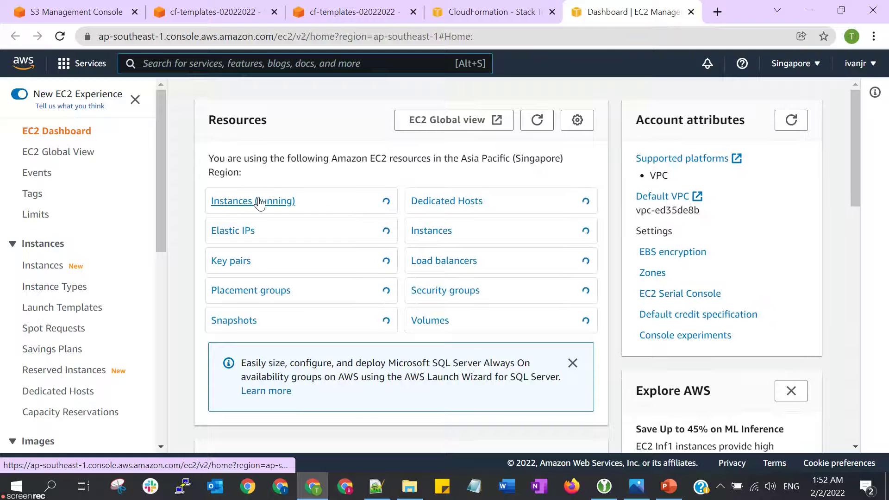
pyautogui.click(259, 202)
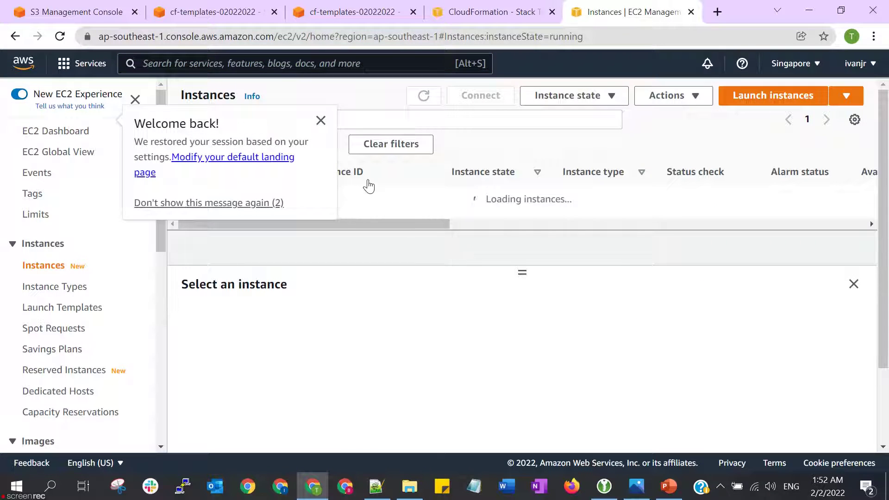
pyautogui.click(320, 120)
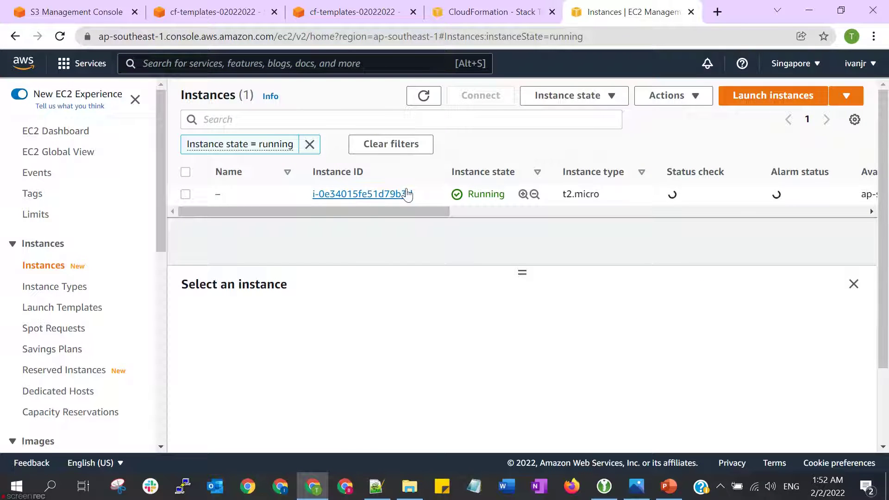
# - Open the running t2.micro instance and inspect the security group listed in its security details
pyautogui.moveTo(399, 210); pyautogui.dragTo(361, 201)
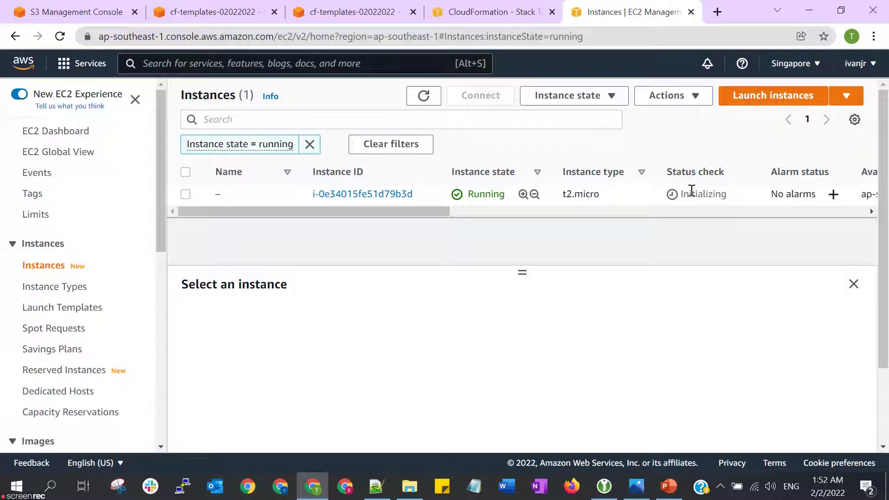
pyautogui.click(363, 193)
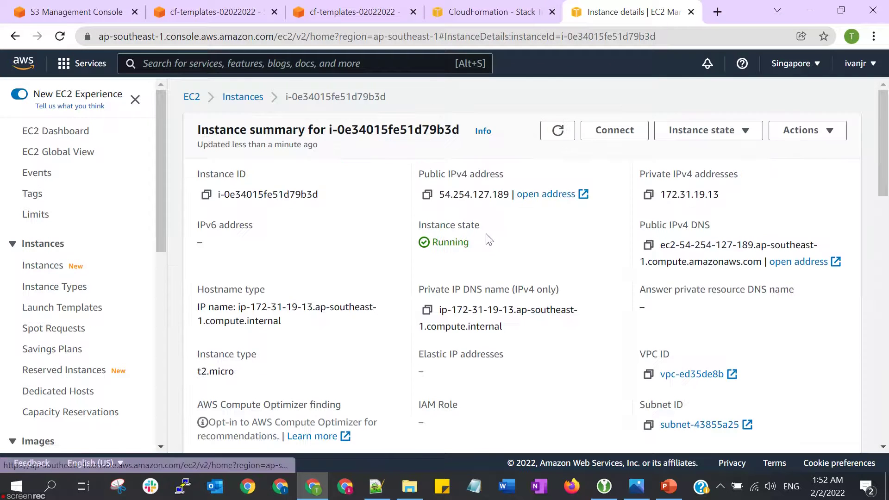
pyautogui.scroll(-3, 502, 247)
pyautogui.scroll(-5, 502, 247)
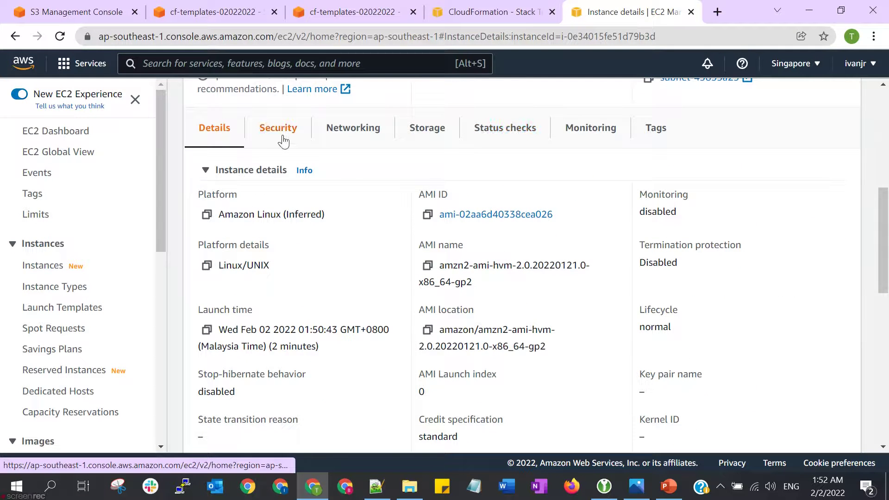
pyautogui.click(279, 129)
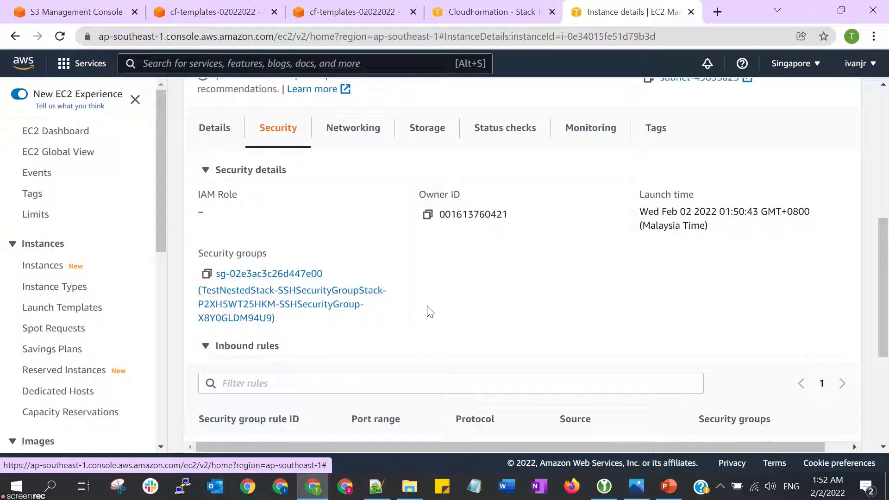
pyautogui.scroll(-1, 426, 306)
pyautogui.moveTo(334, 206); pyautogui.dragTo(215, 209)
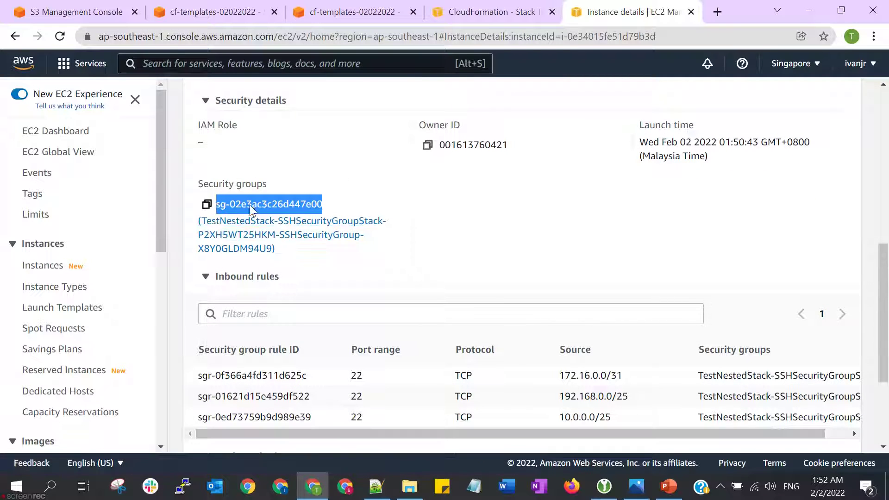
# - Compare the instance's security group ID with the physical ID of the nested stack's SSHSecurityGroup resource in CloudFormation
pyautogui.click(487, 12)
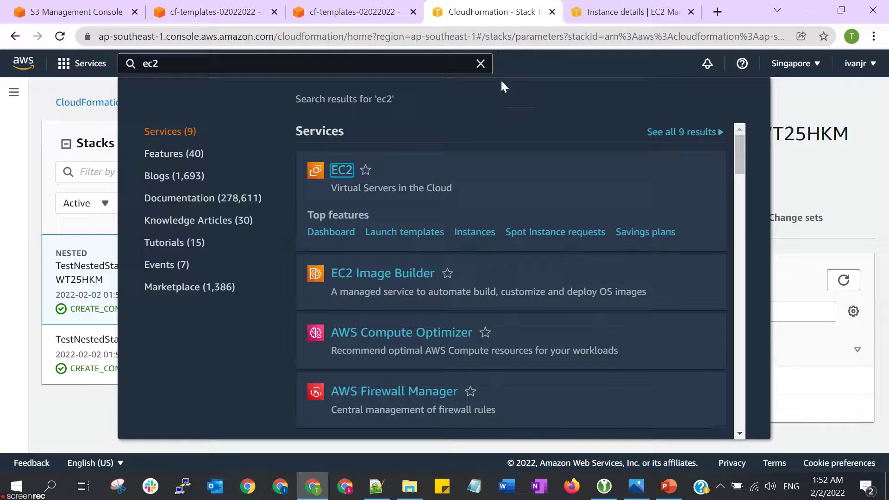
pyautogui.click(789, 117)
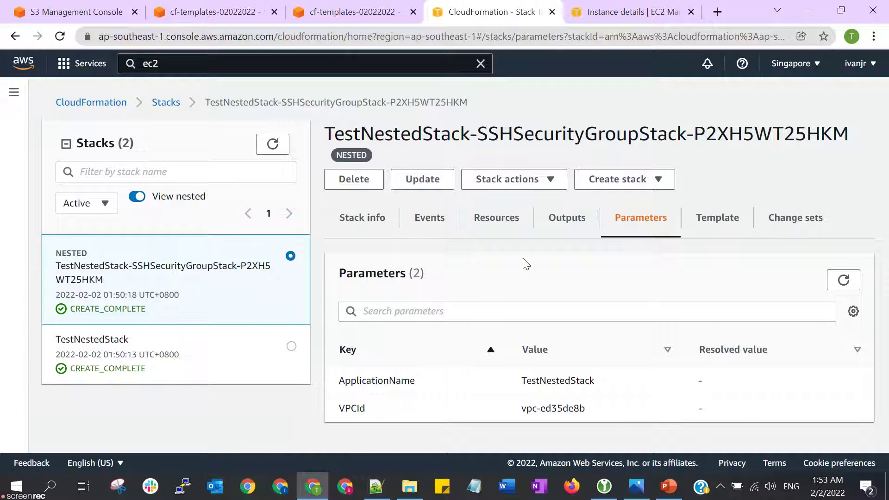
pyautogui.click(509, 222)
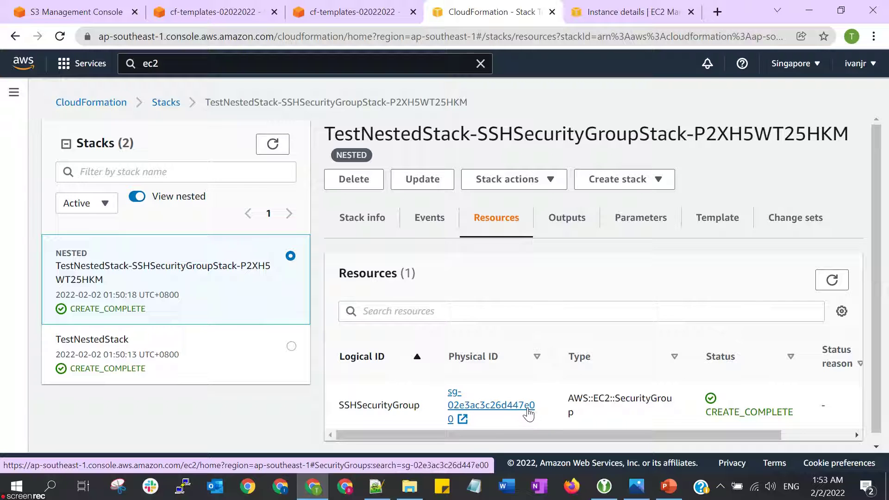
pyautogui.click(629, 12)
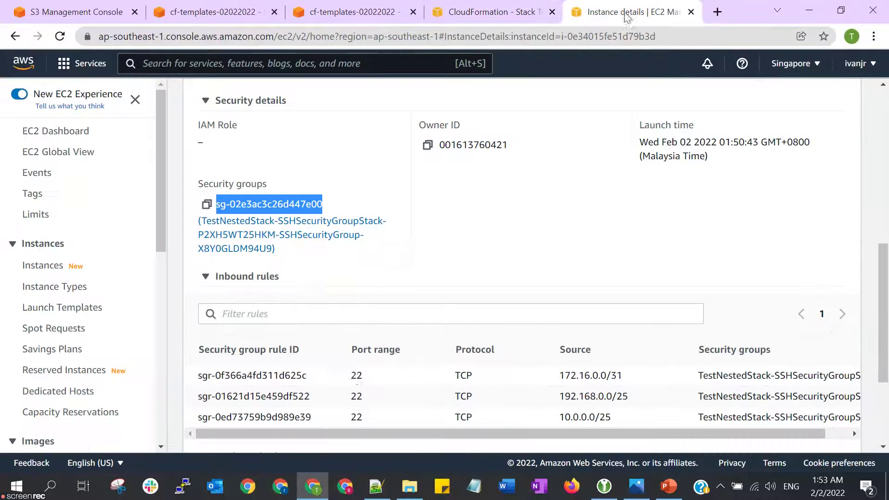
pyautogui.moveTo(343, 204); pyautogui.dragTo(268, 209)
# - Examine the port ranges, protocols and source addresses in the instance's inbound security group rules
pyautogui.scroll(-2, 452, 321)
pyautogui.moveTo(391, 365); pyautogui.dragTo(512, 363)
pyautogui.moveTo(578, 366); pyautogui.dragTo(423, 370)
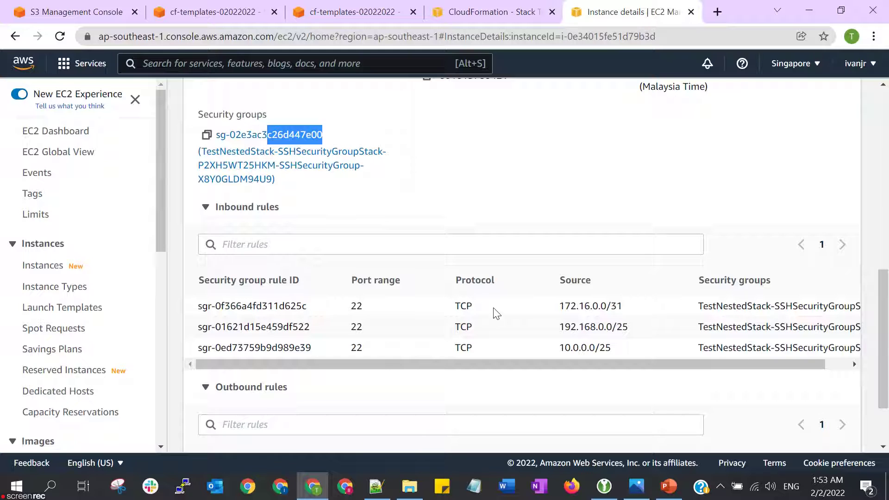
pyautogui.moveTo(558, 306); pyautogui.dragTo(609, 308)
pyautogui.moveTo(557, 329); pyautogui.dragTo(657, 330)
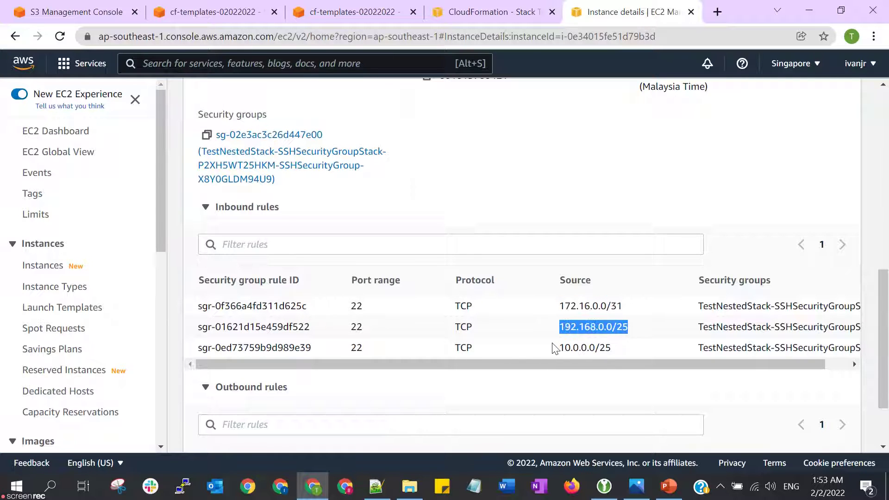
pyautogui.moveTo(555, 348); pyautogui.dragTo(639, 358)
pyautogui.moveTo(585, 347); pyautogui.dragTo(774, 365)
# - Switch to Notepad++ and compare the inbound rules with the SecurityGroupIngress entries in ssh-security-group-nested.yaml
pyautogui.click(376, 486)
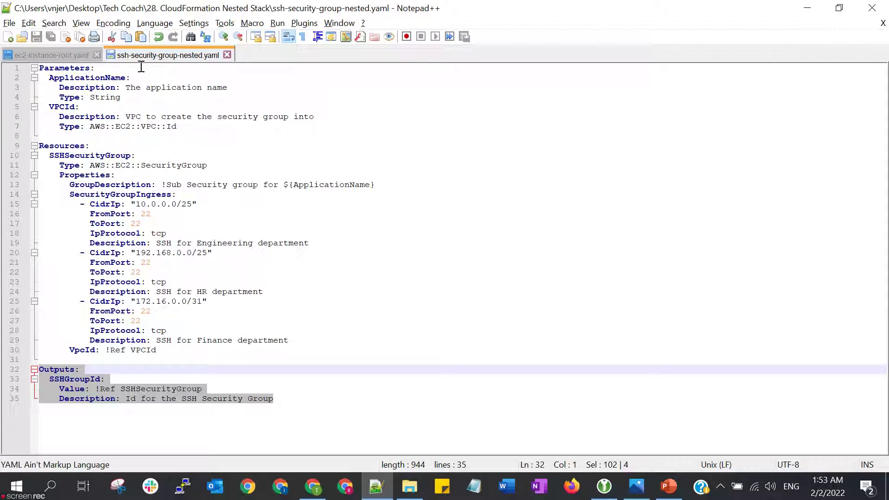
pyautogui.click(198, 150)
pyautogui.moveTo(187, 350); pyautogui.dragTo(159, 340)
pyautogui.click(184, 326)
pyautogui.moveTo(311, 340); pyautogui.dragTo(32, 207)
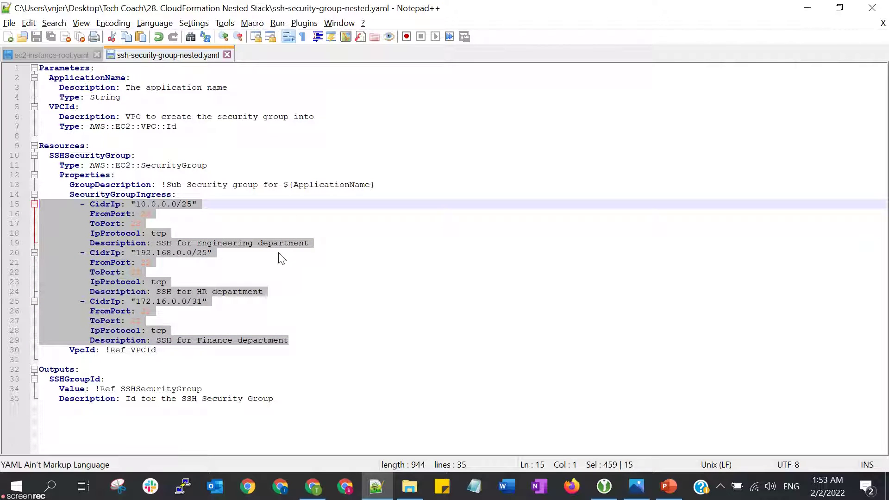
# - Switch back to Chrome and return to the nested SSHSecurityGroupStack stack's resources in CloudFormation
pyautogui.hotkey('alt', 'Tab')
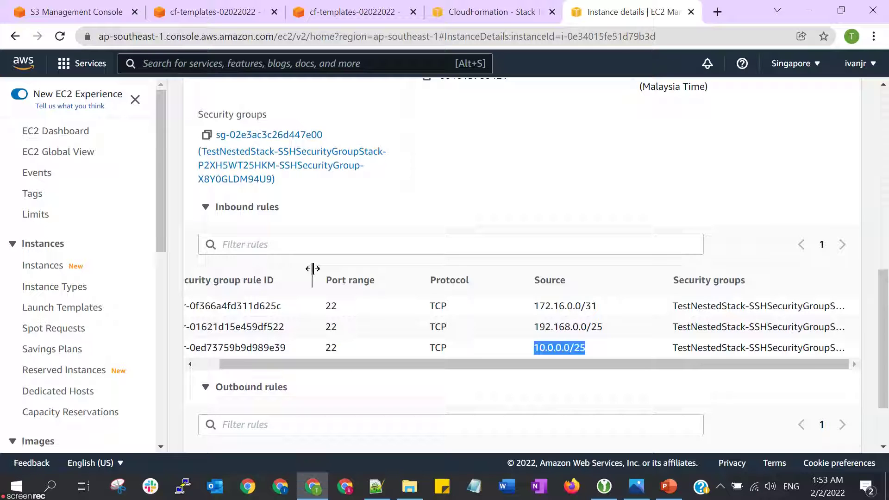
pyautogui.click(491, 9)
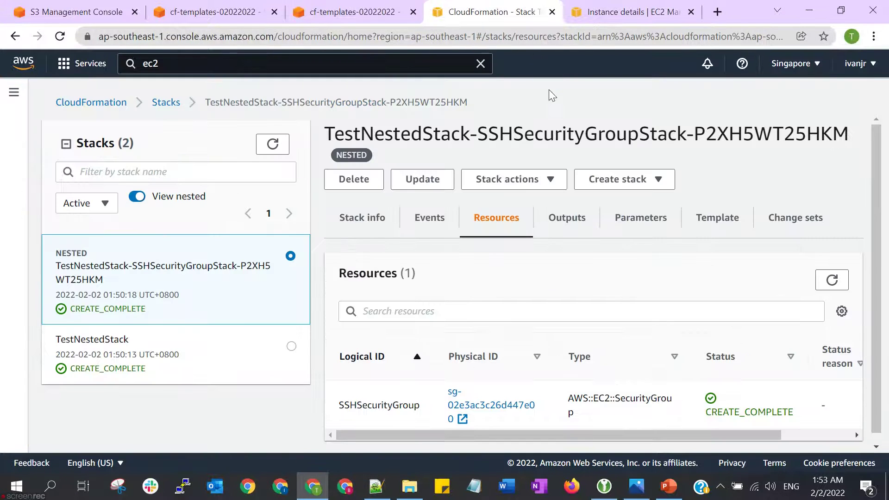
pyautogui.click(583, 235)
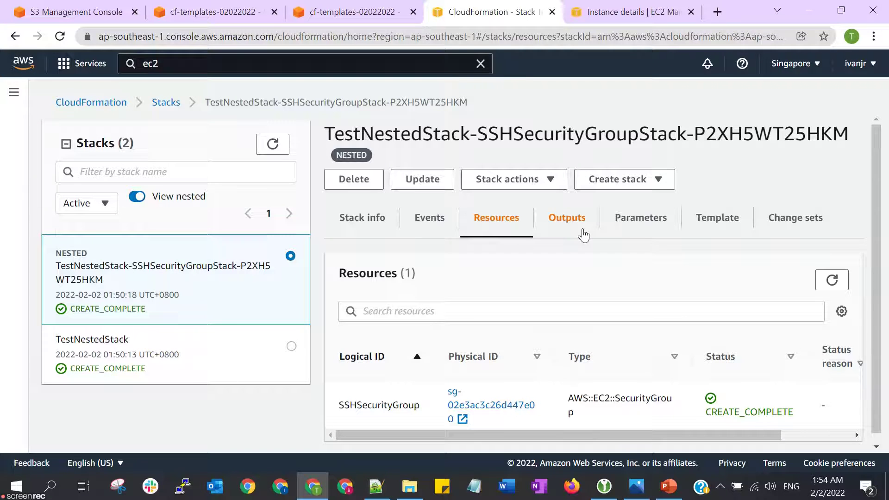